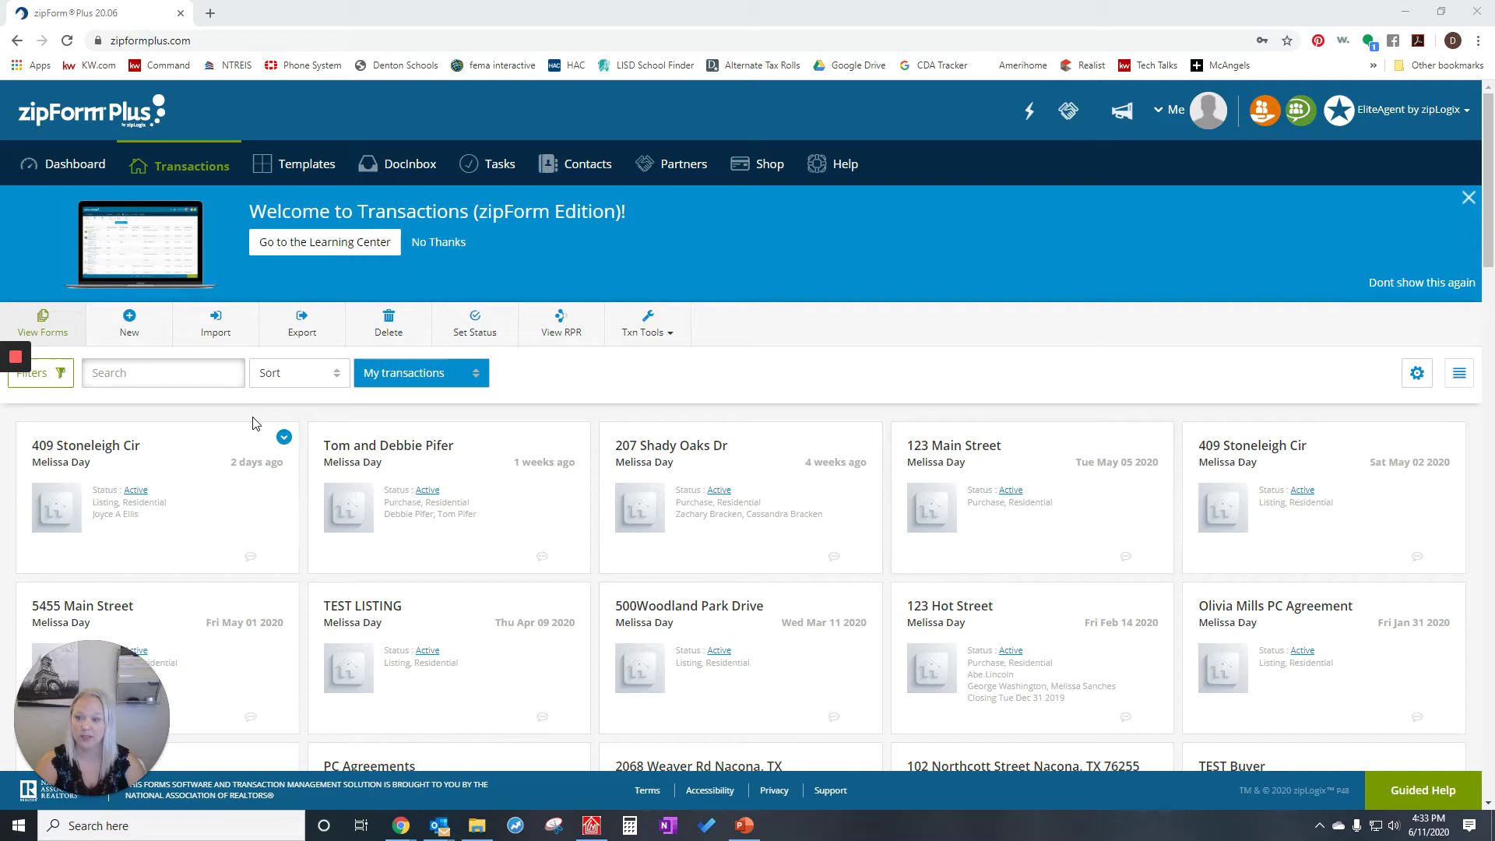
- Create and save a new Residential listing transaction named '123 Hot Street'
{"action": "left_click", "coordinate": [130, 324]}
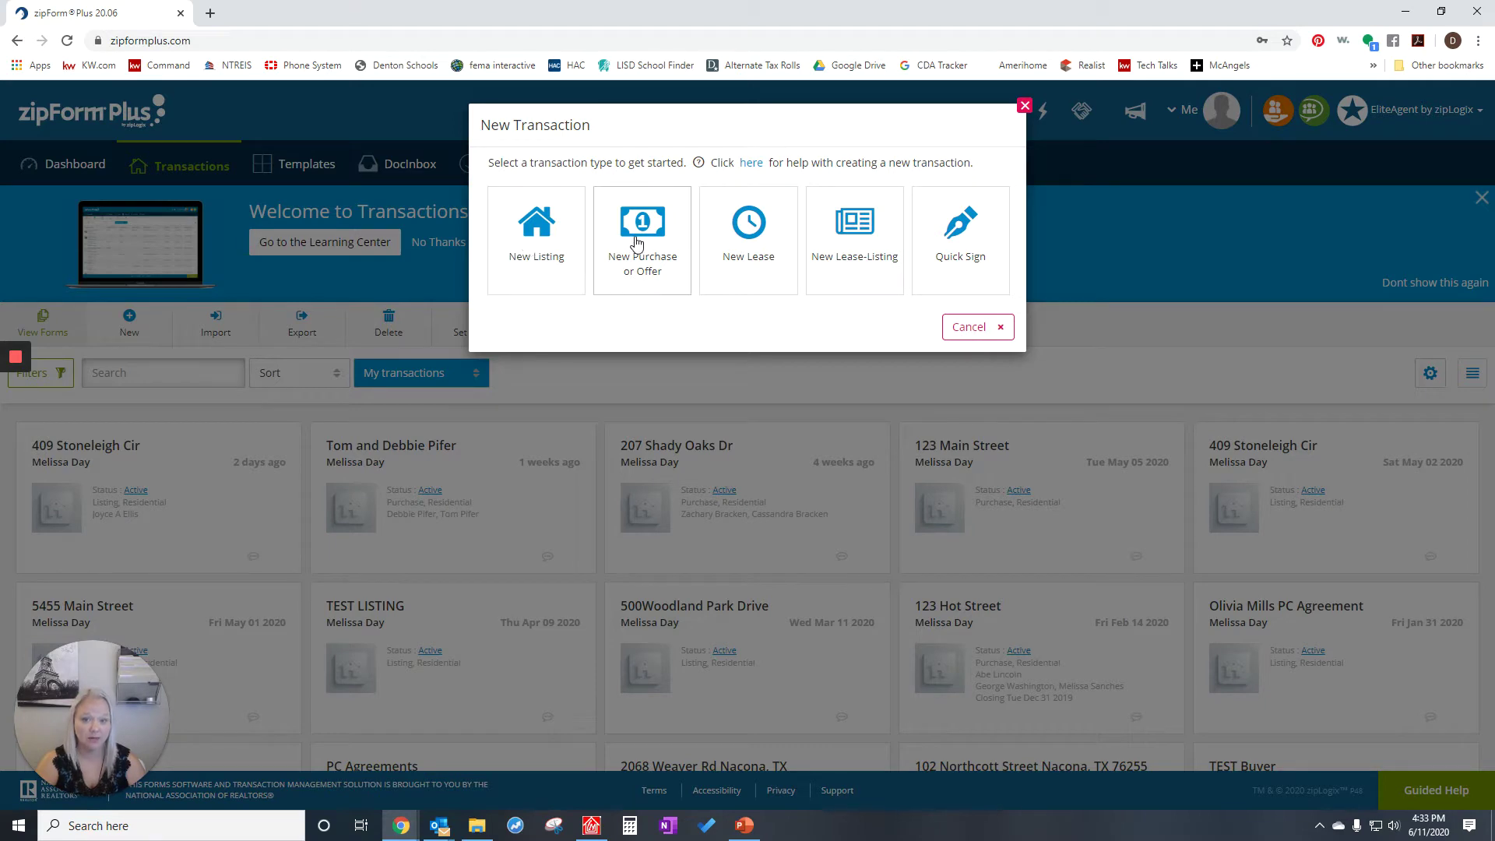
{"action": "left_click", "coordinate": [548, 257]}
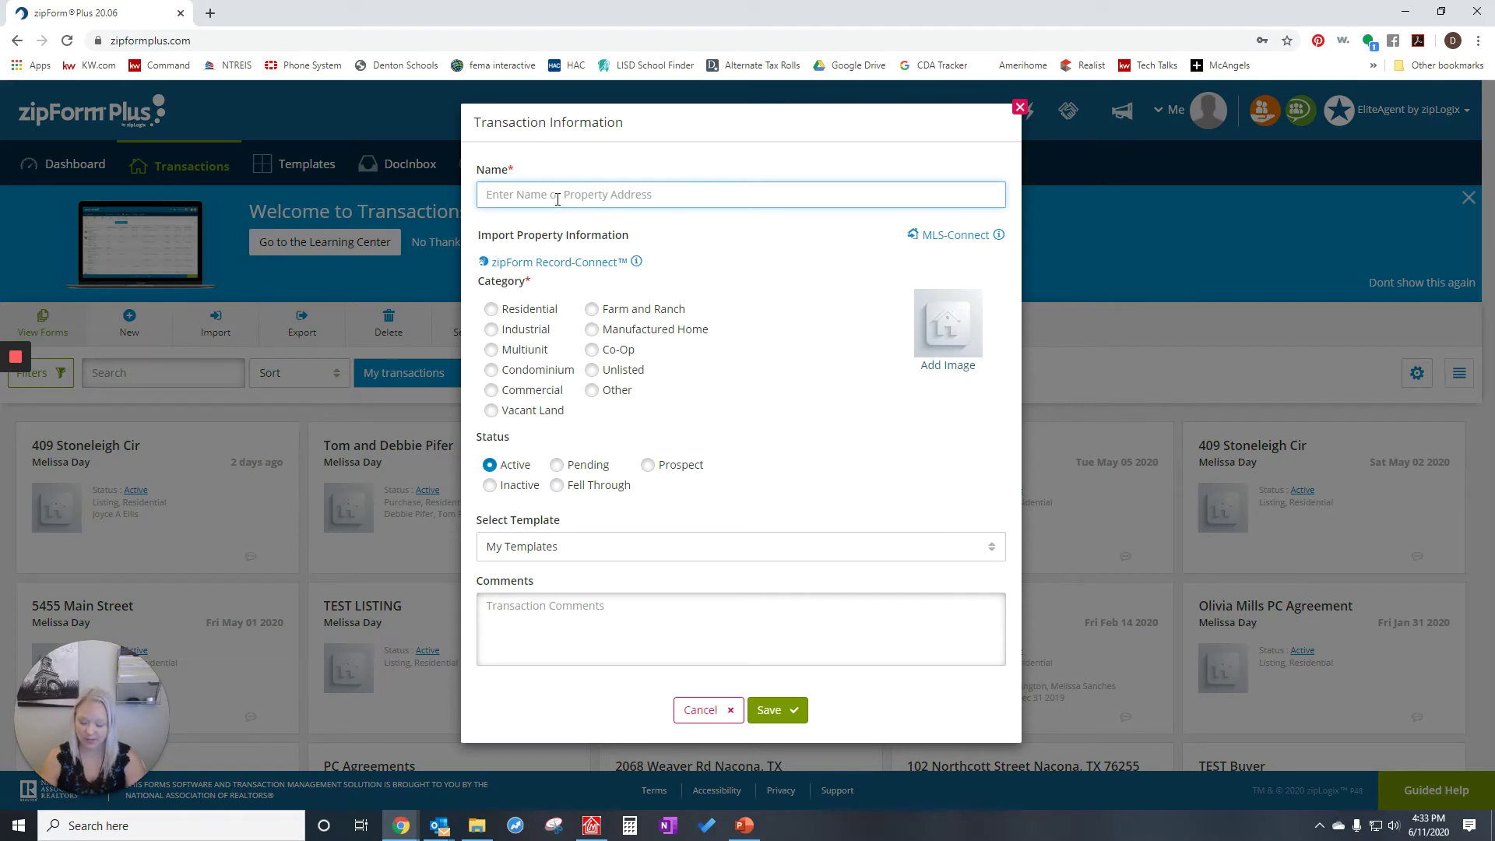
{"action": "type", "text": "123 Hot "}
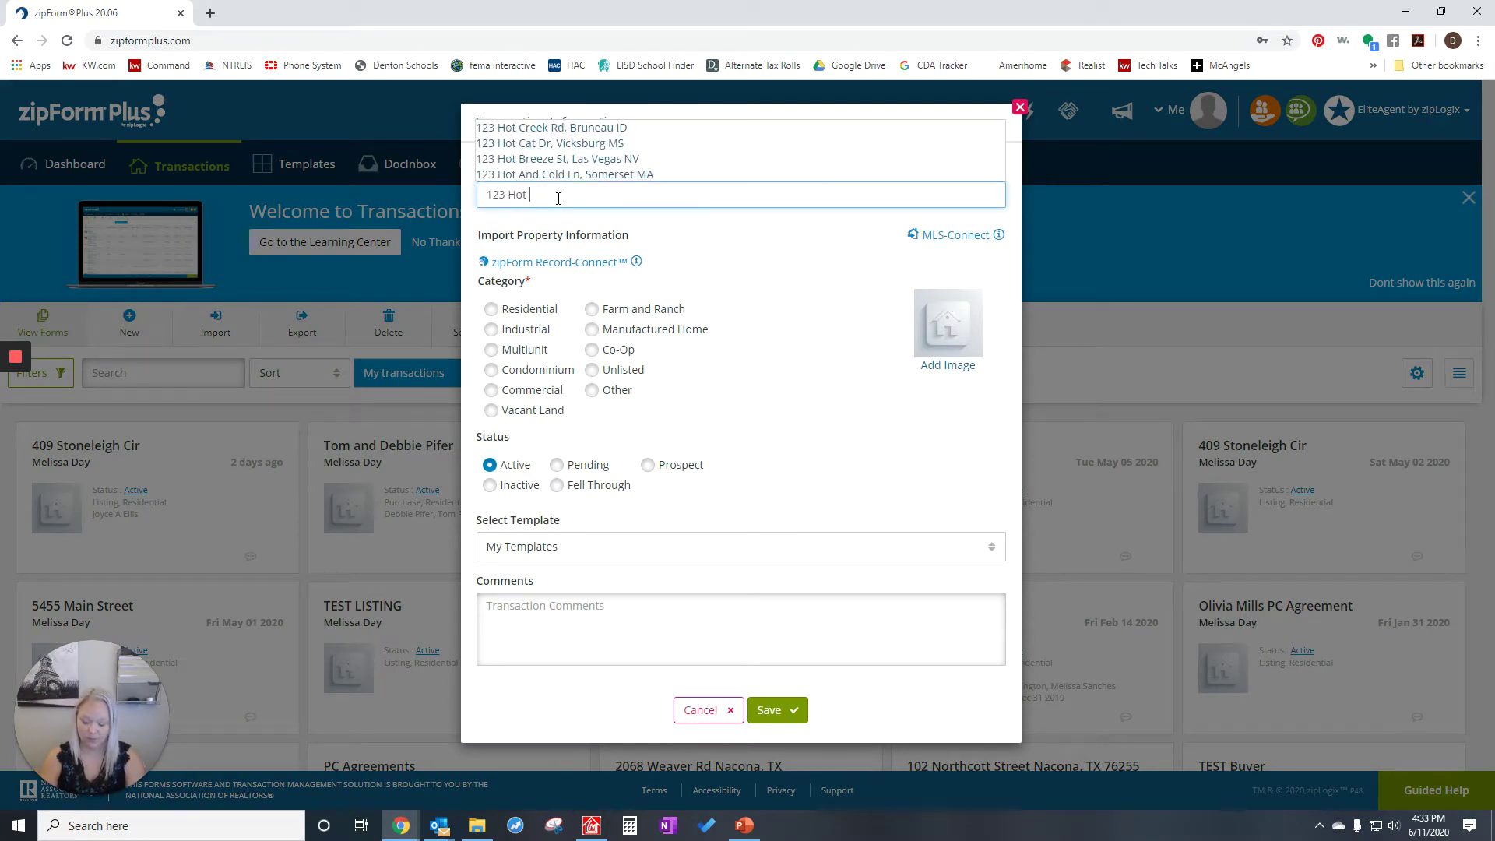
{"action": "type", "text": "Street"}
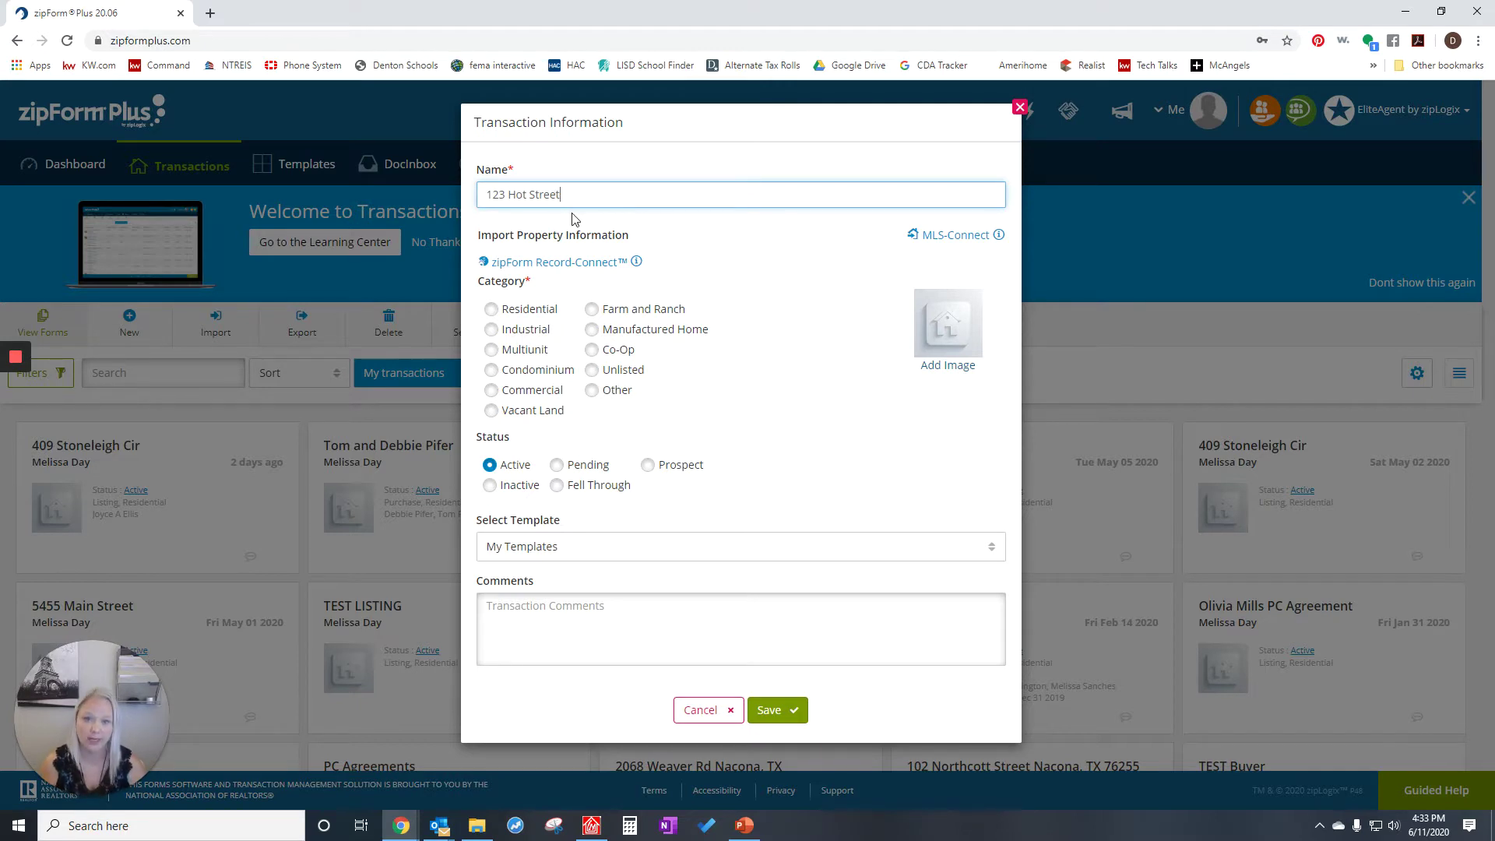
{"action": "left_click", "coordinate": [491, 309]}
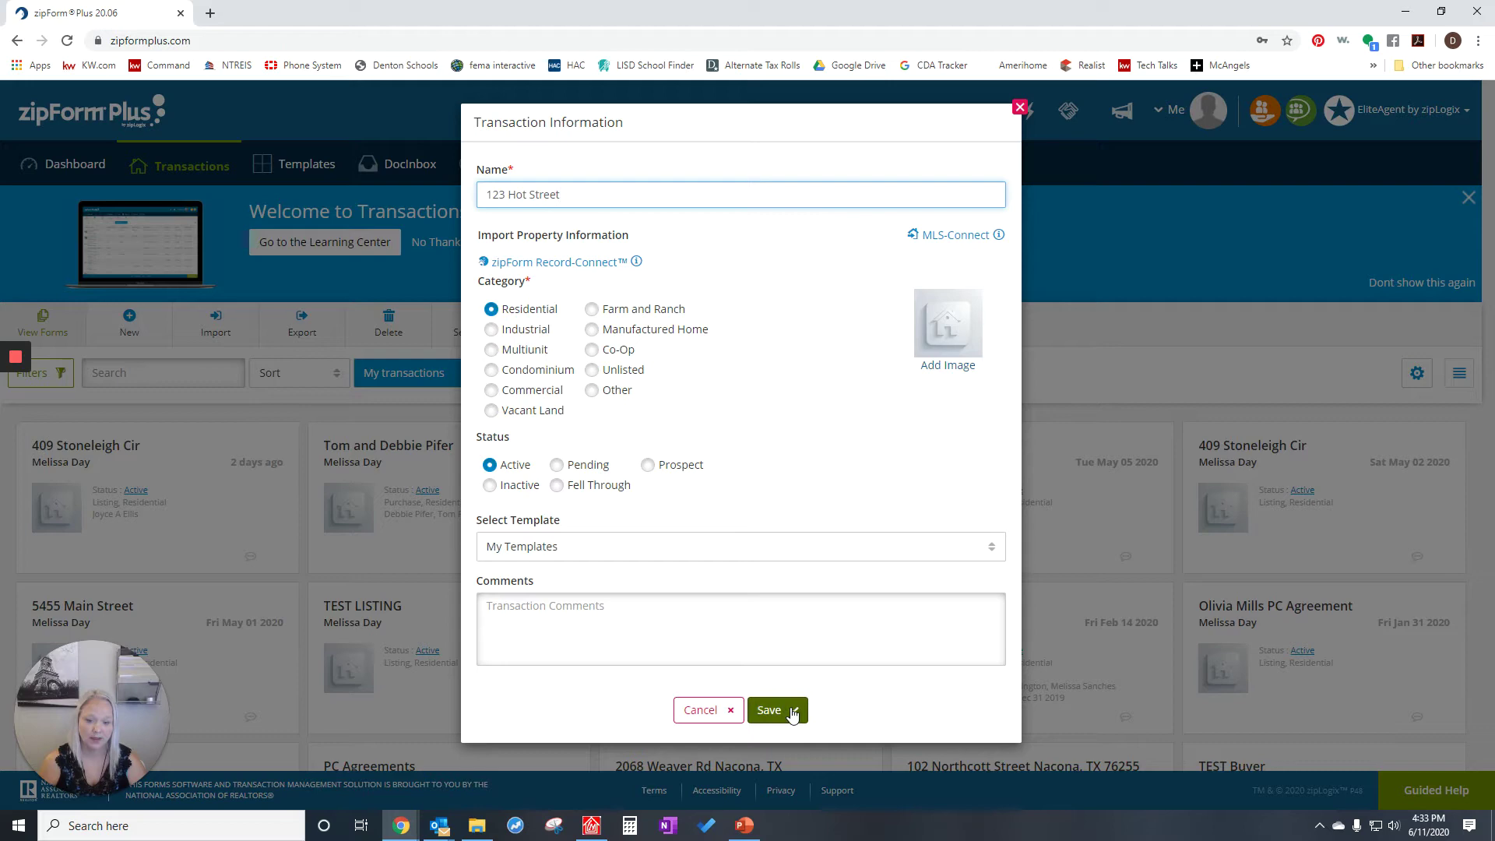
{"action": "left_click", "coordinate": [792, 710]}
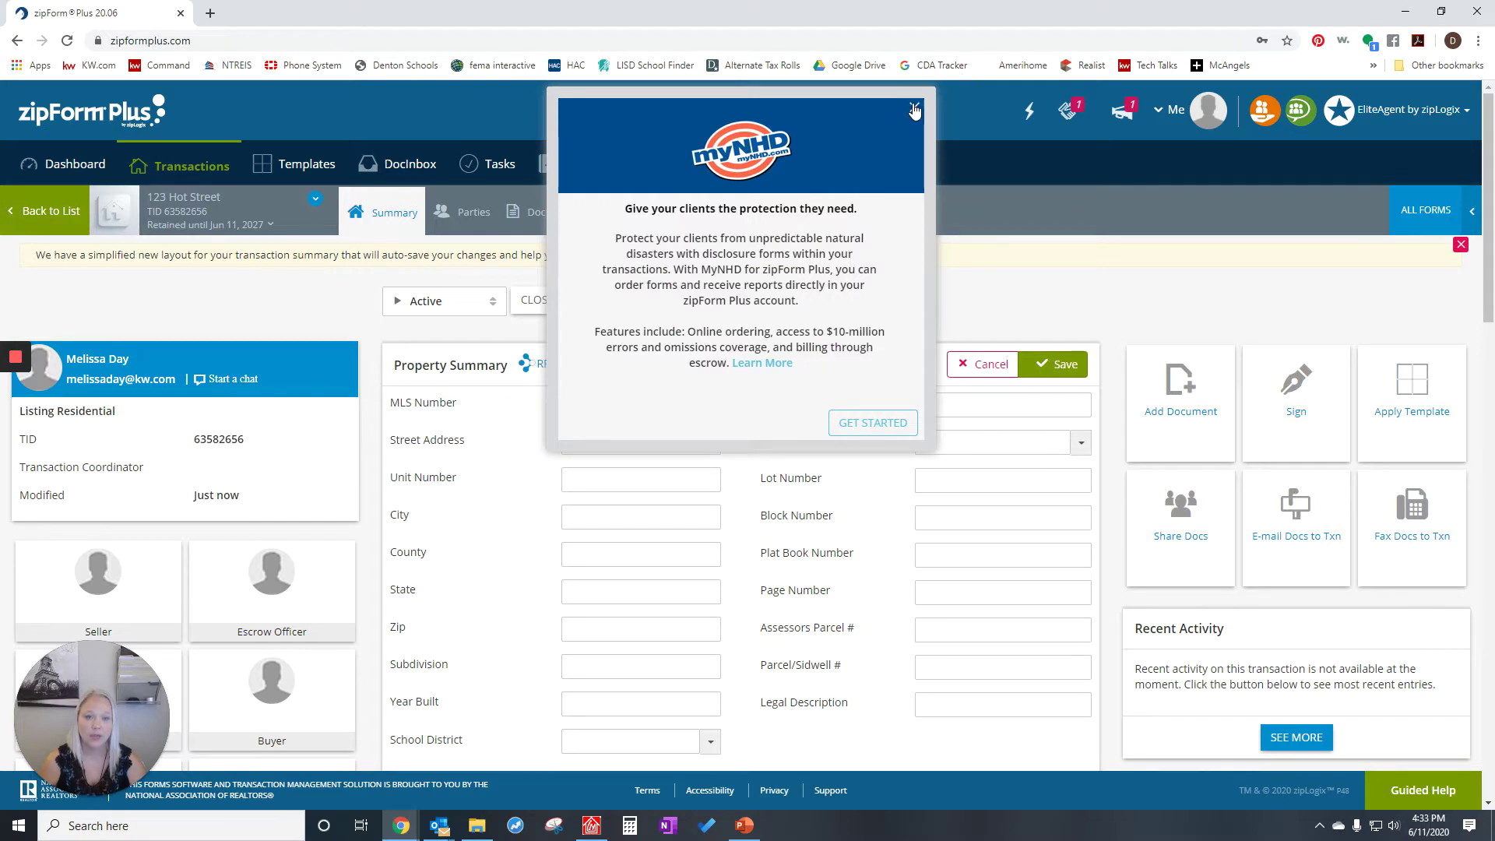
- Dismiss the myNHD promo popup and show the transaction's Documents page
{"action": "left_click", "coordinate": [916, 113]}
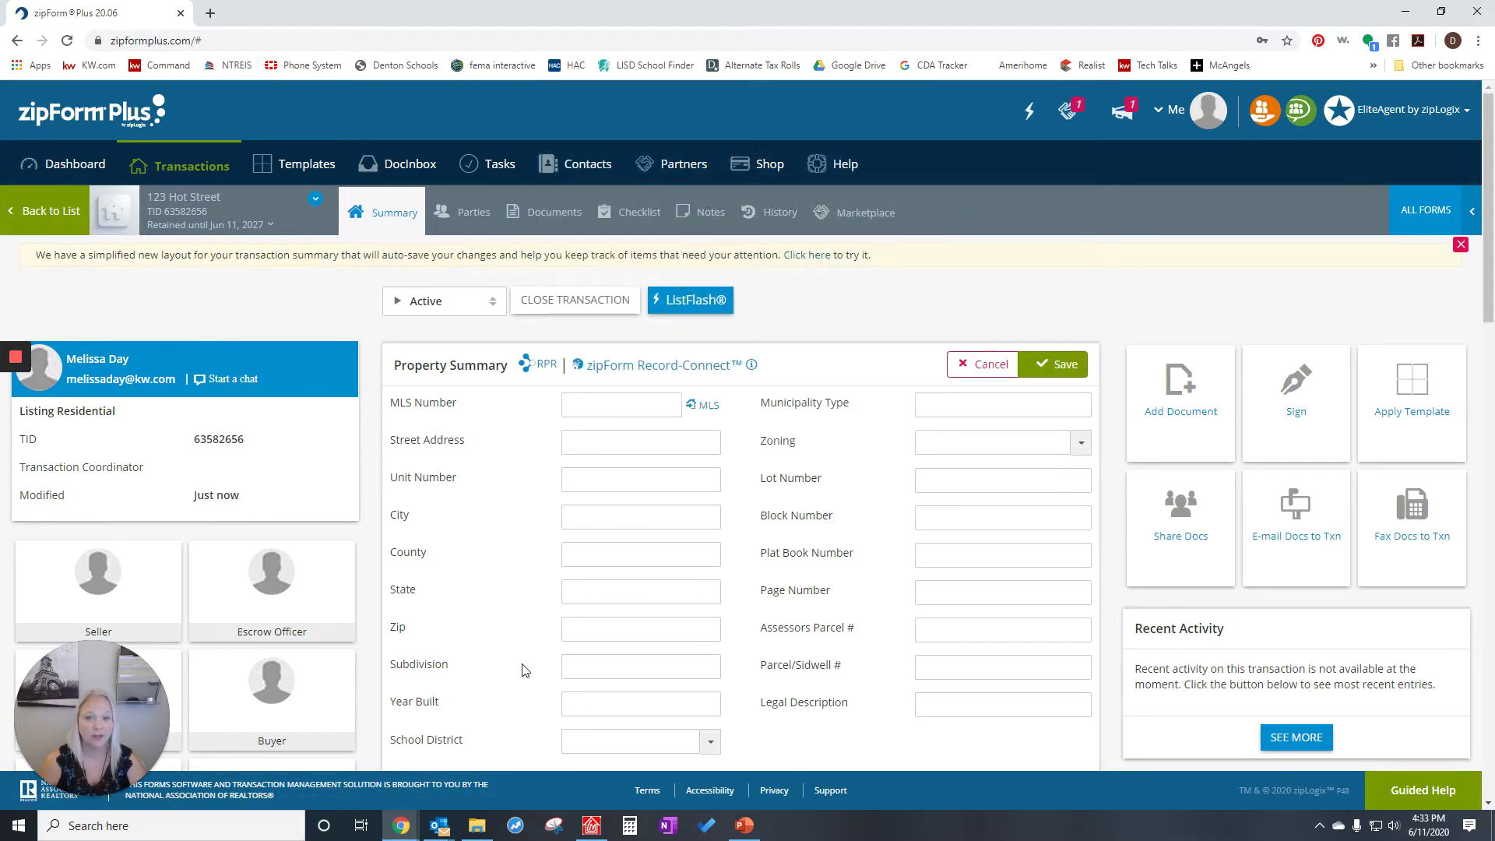
{"action": "left_click", "coordinate": [551, 222]}
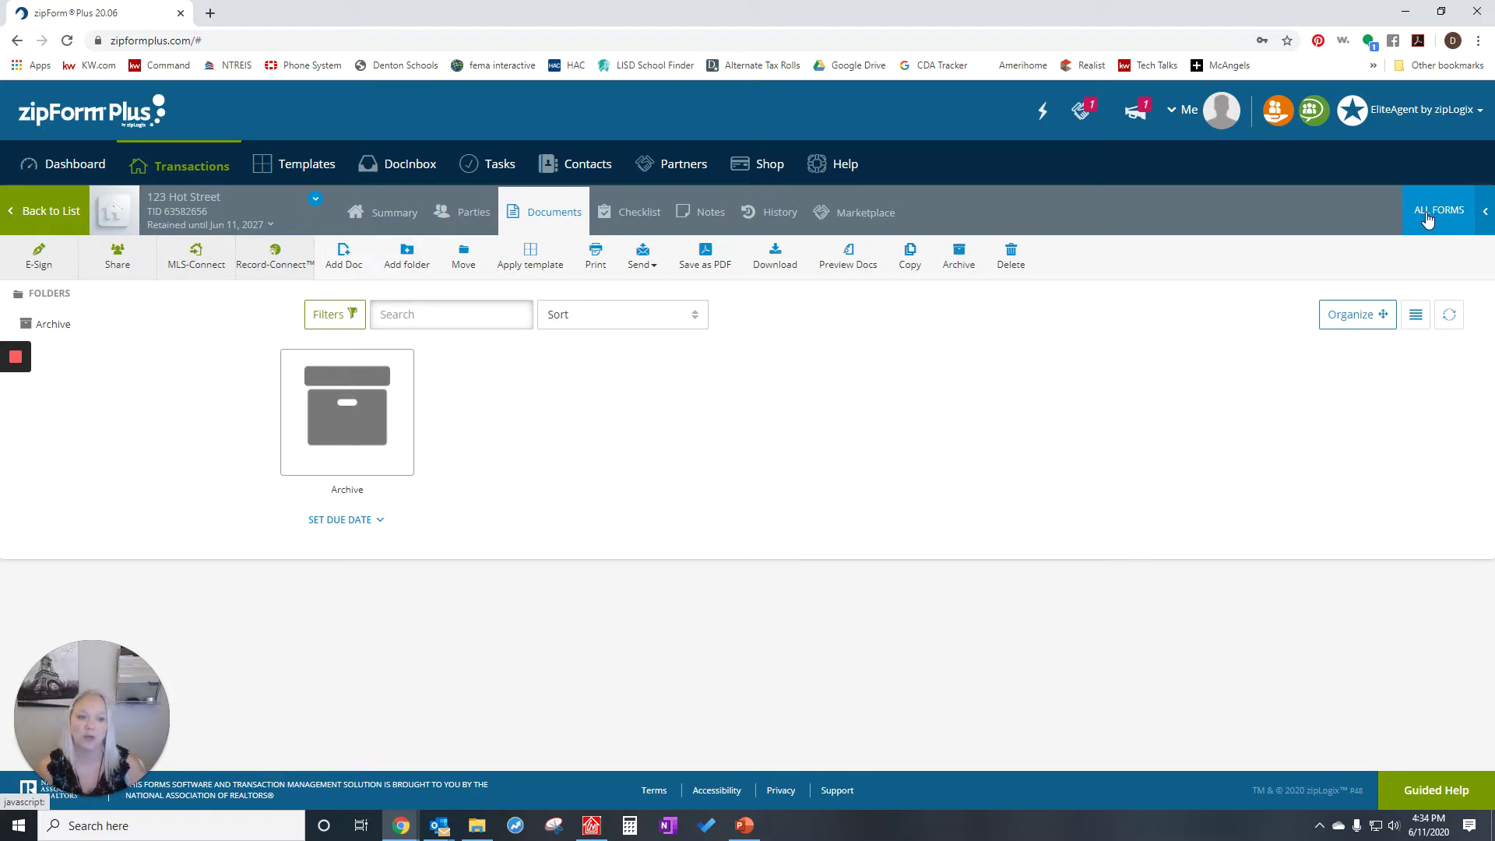
- Search the form library for 'infor' and add the Seller/Landlord Information about Brokerage Services form
{"action": "left_click", "coordinate": [1426, 211]}
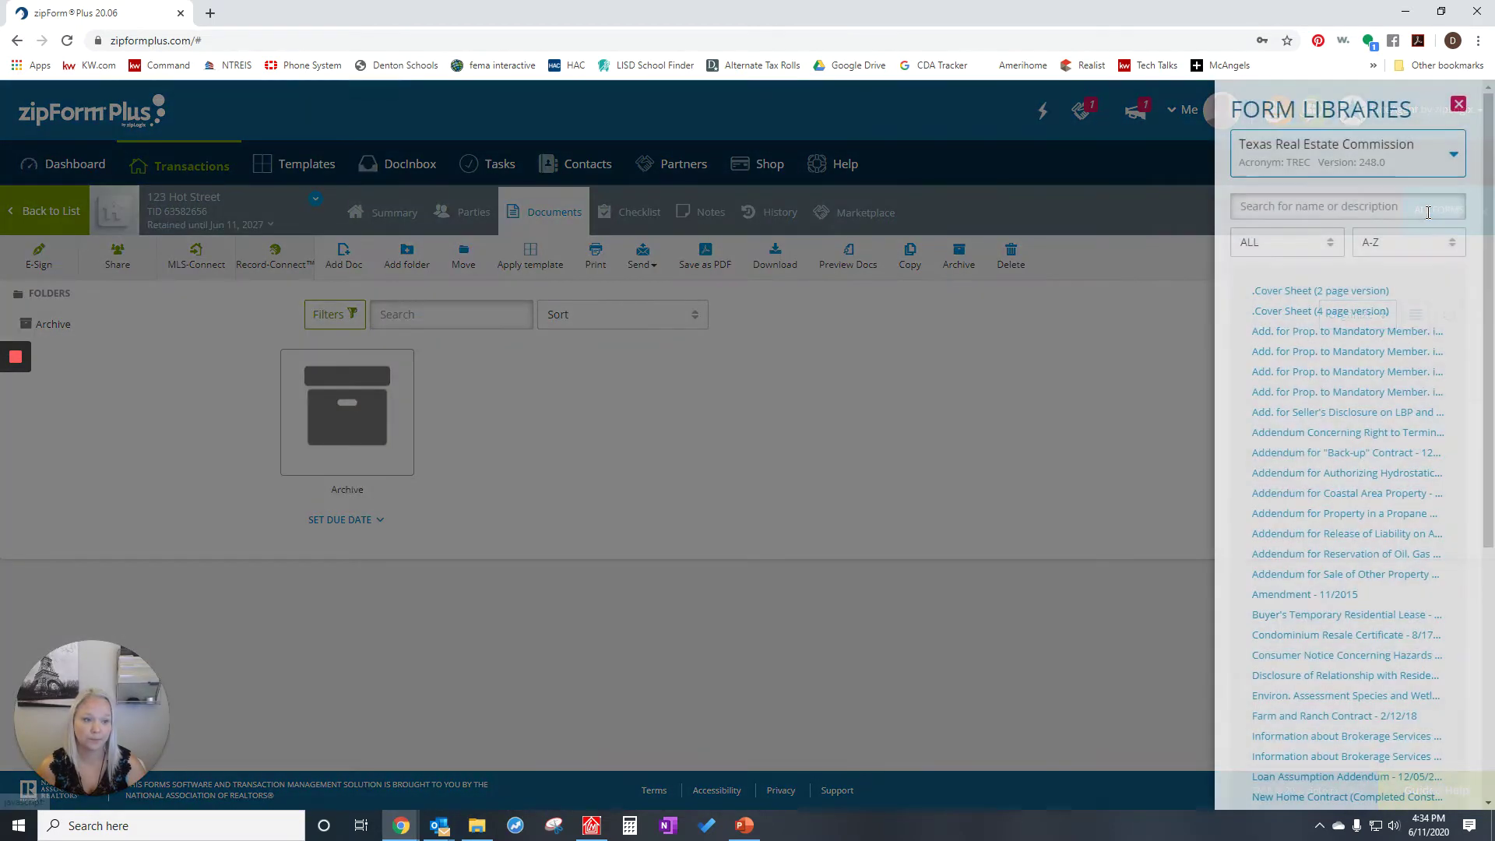
{"action": "left_click", "coordinate": [1380, 206]}
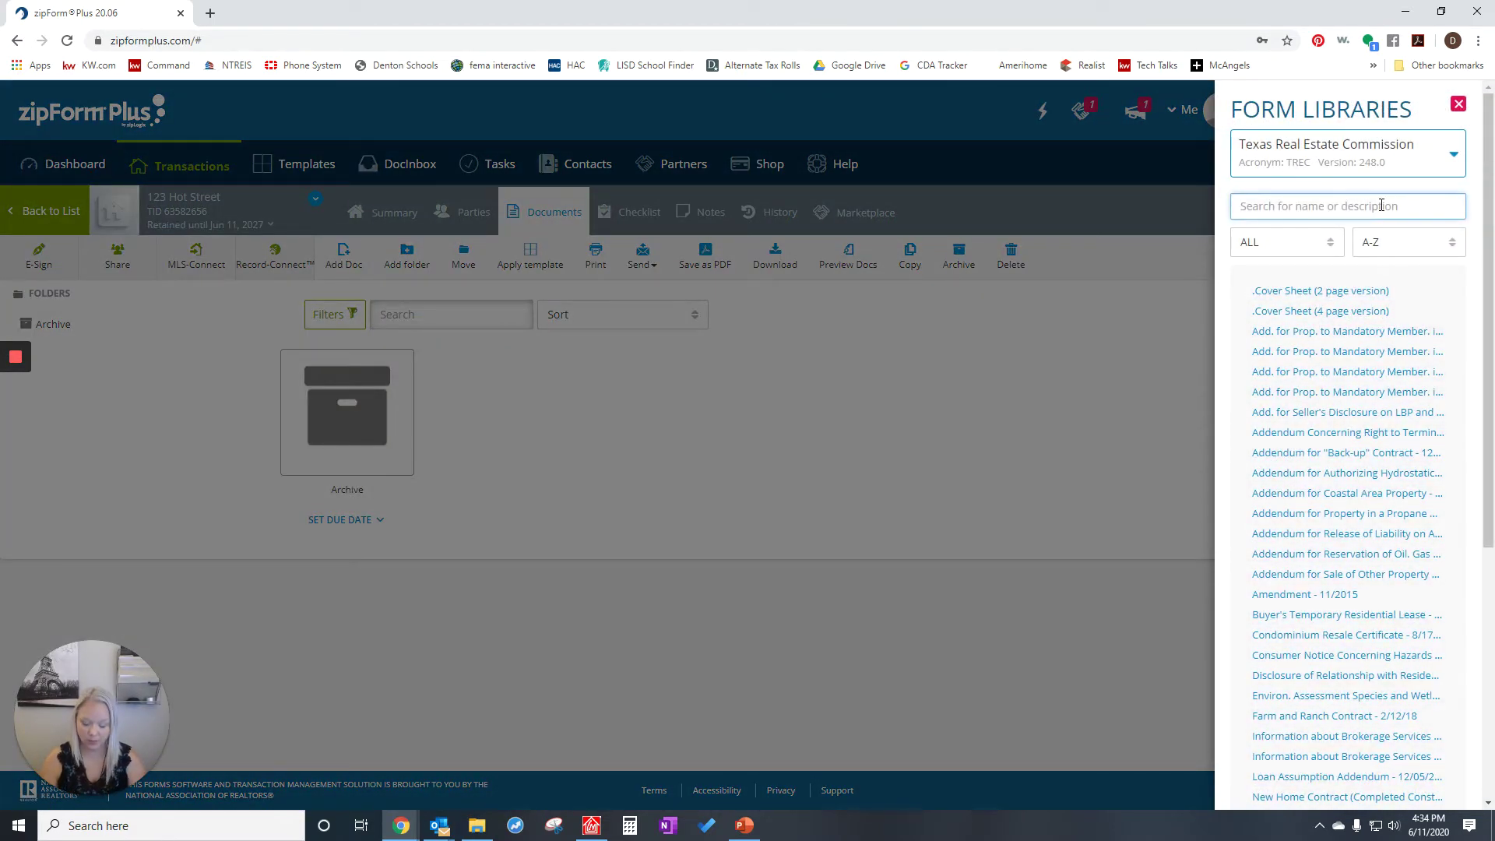
{"action": "type", "text": "info"}
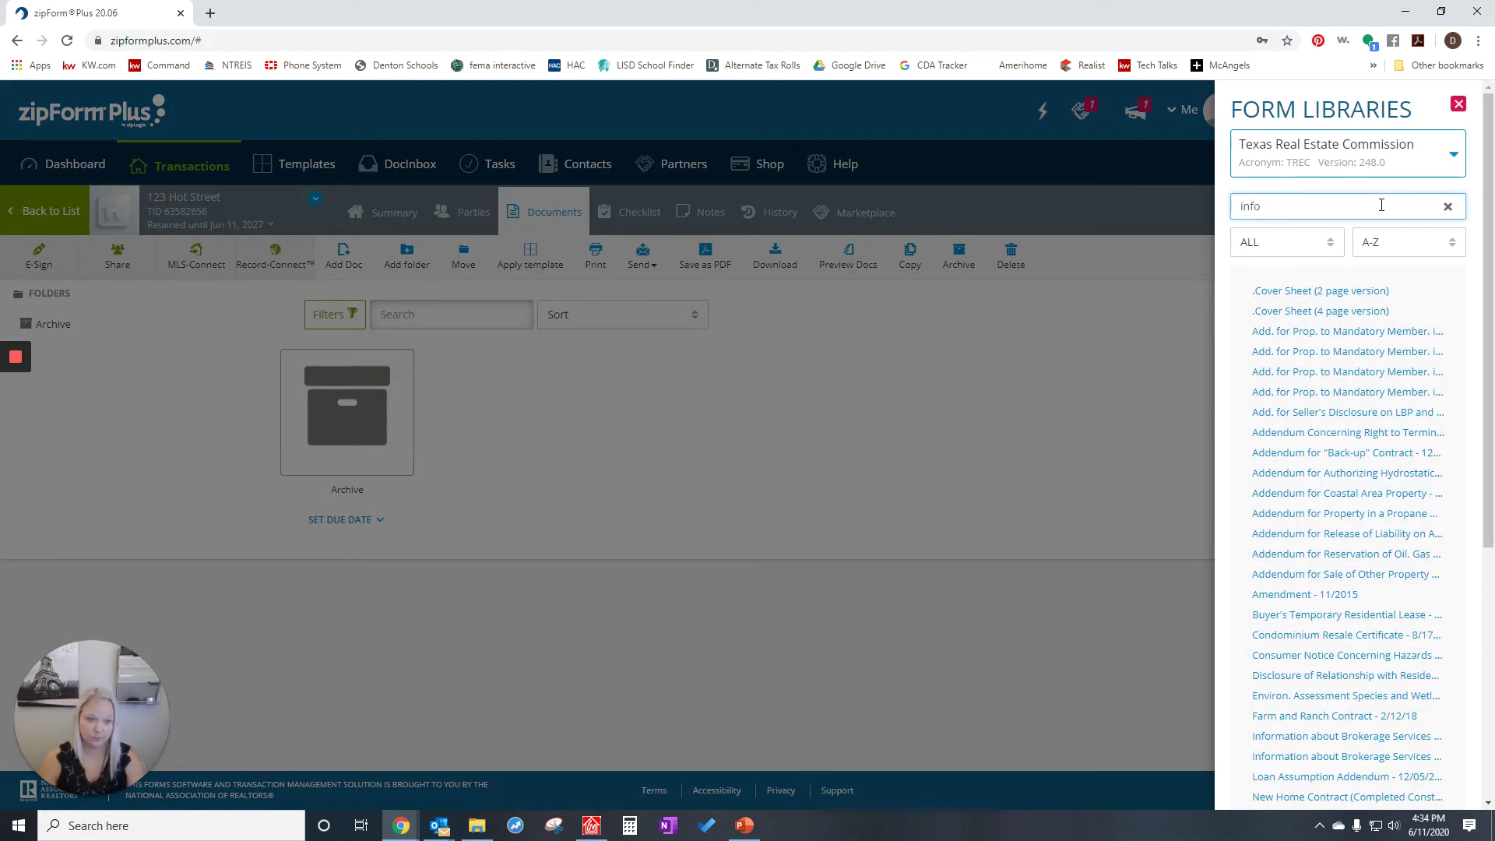
{"action": "type", "text": "r"}
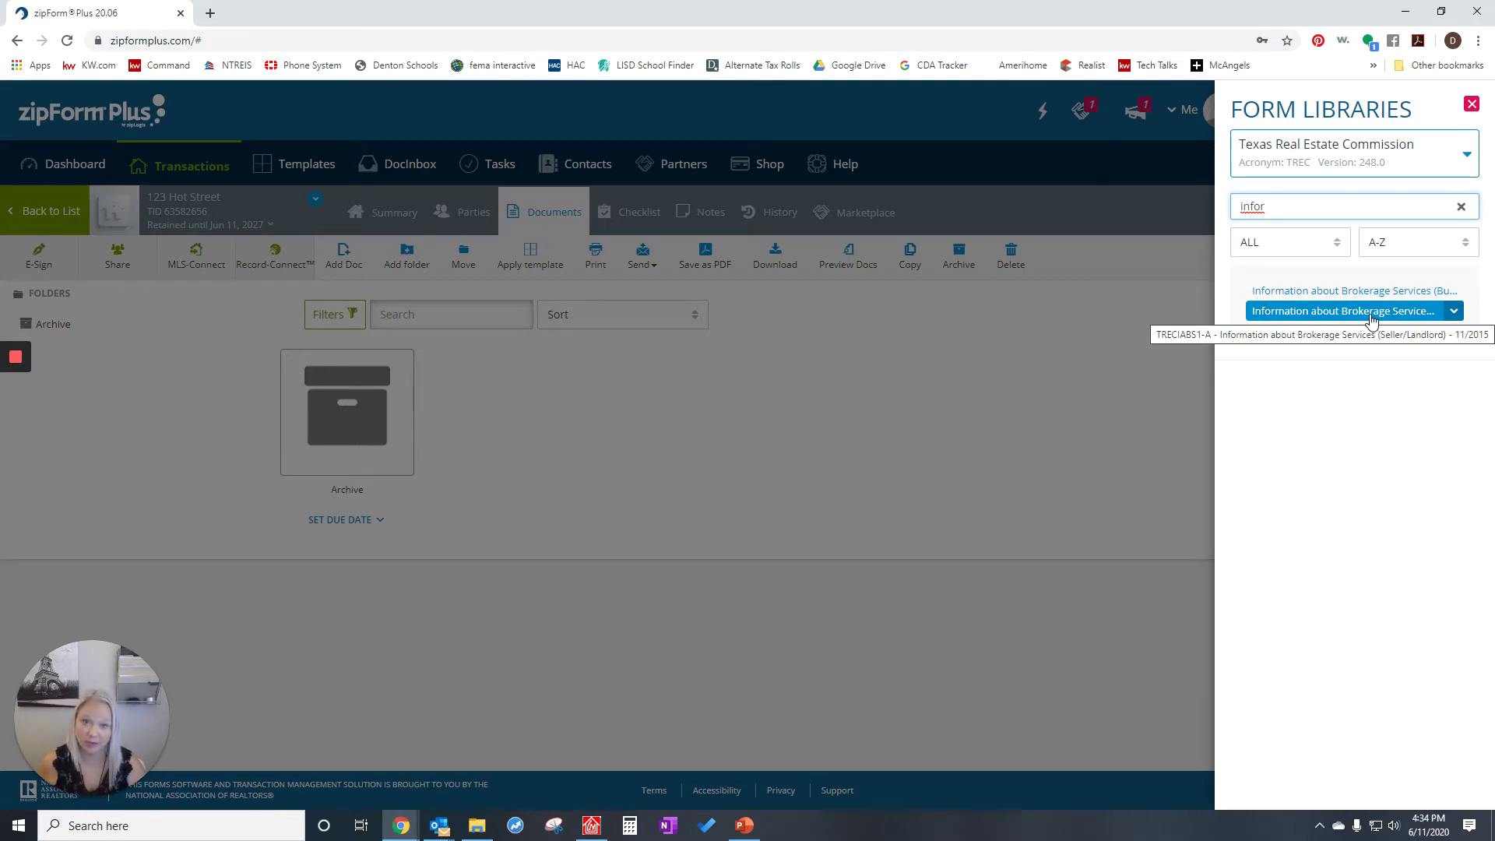
{"action": "left_click", "coordinate": [1371, 315]}
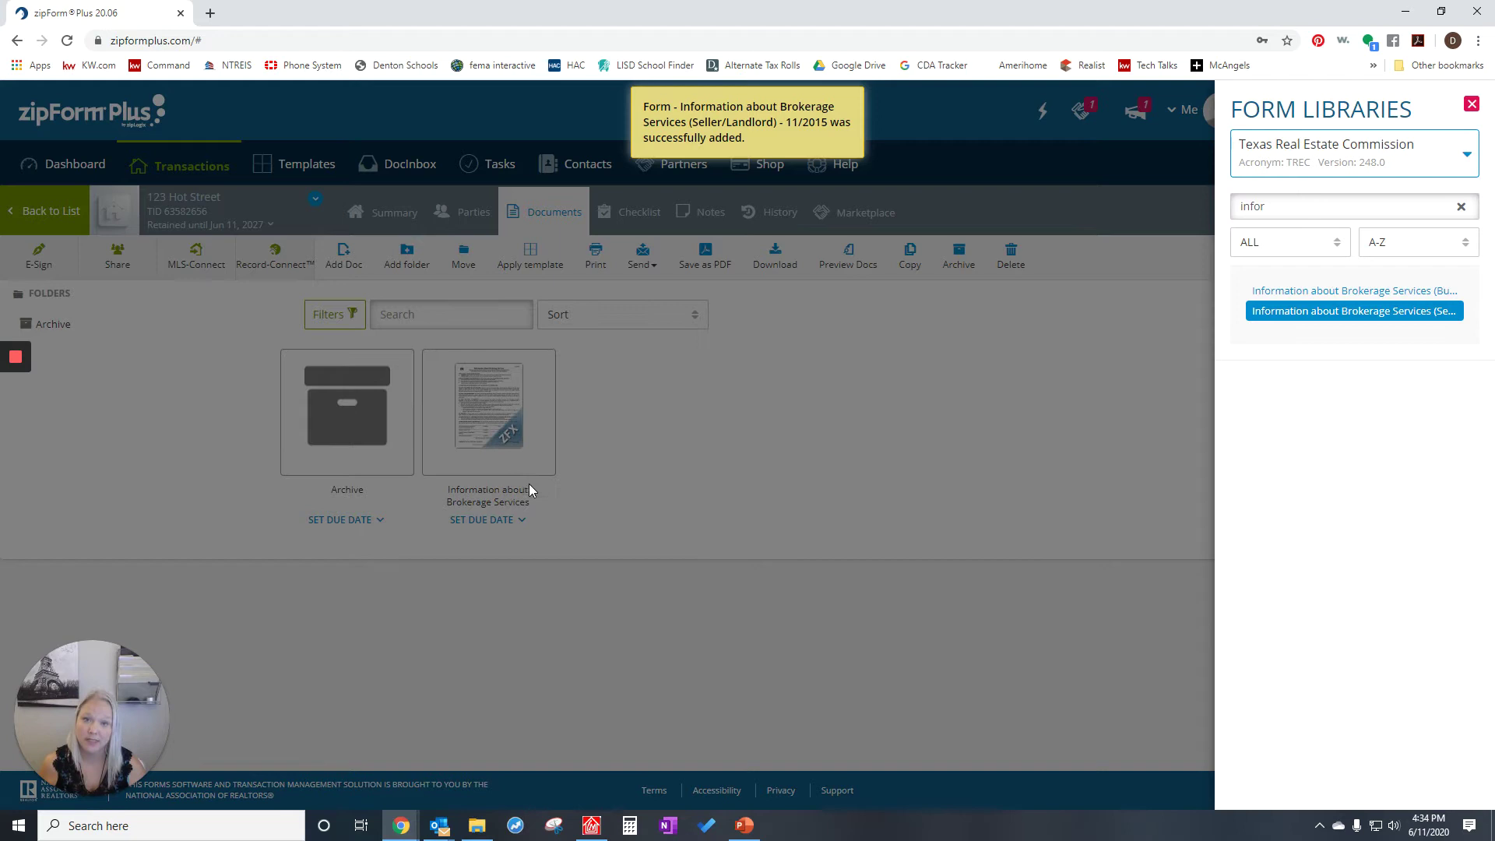
{"action": "left_click", "coordinate": [1461, 206]}
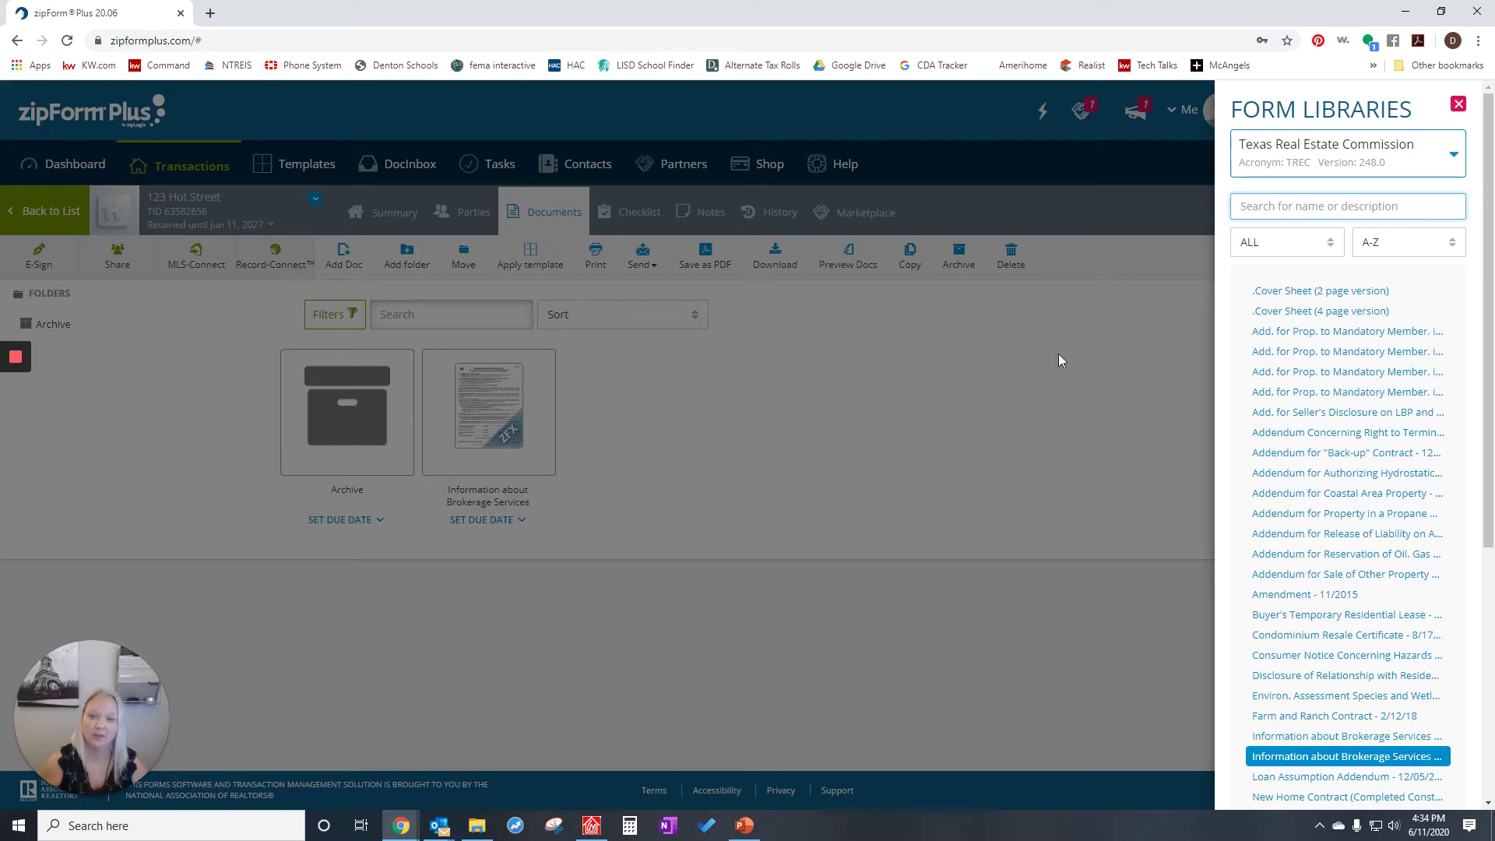
{"action": "left_click", "coordinate": [1458, 106]}
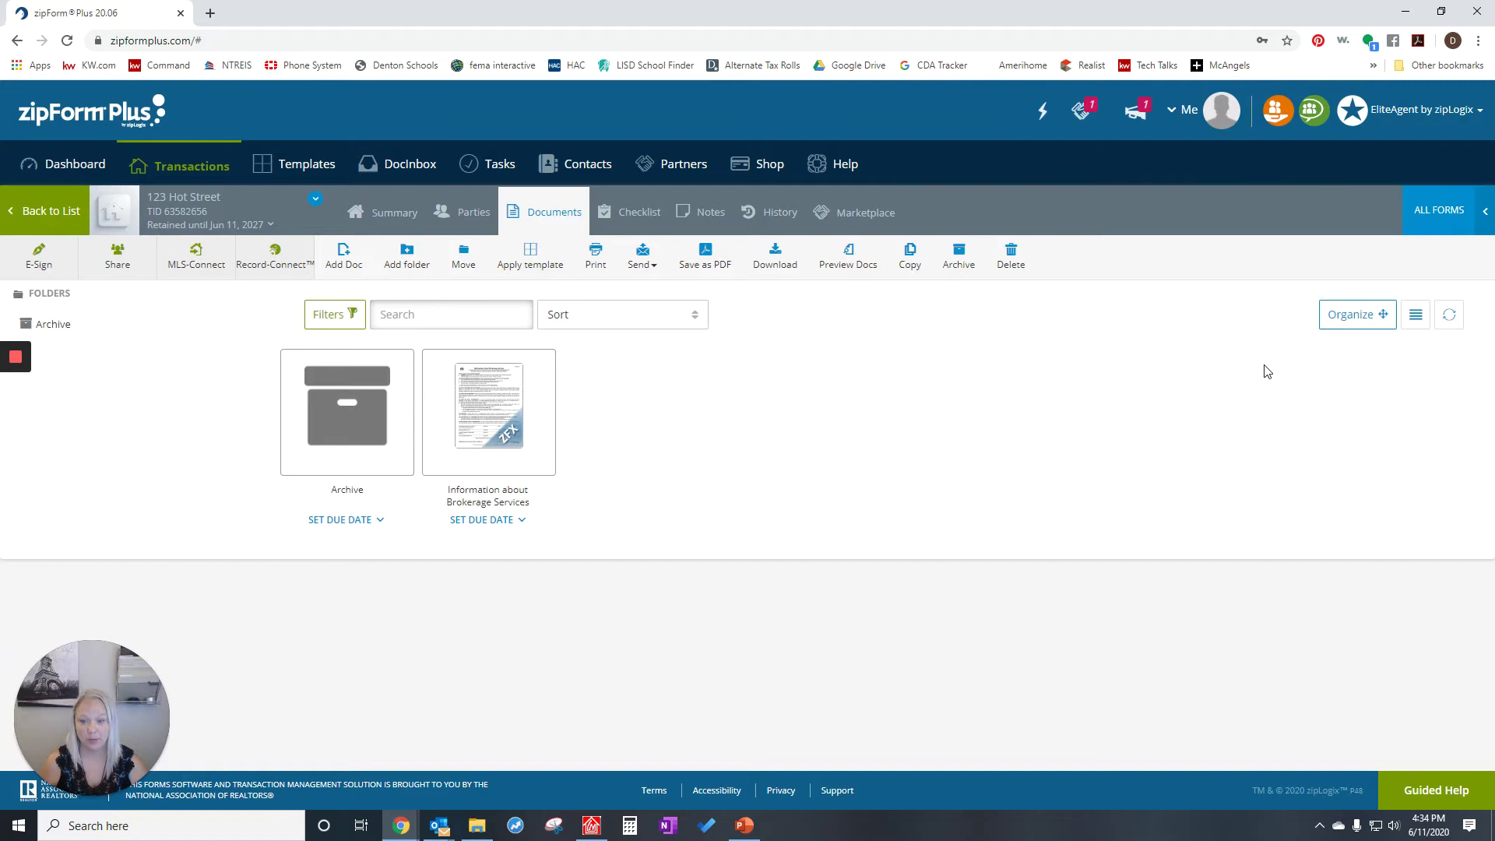
- Open the Information About Brokerage Services form and scroll to the broker section
{"action": "mouse_move", "coordinate": [479, 440]}
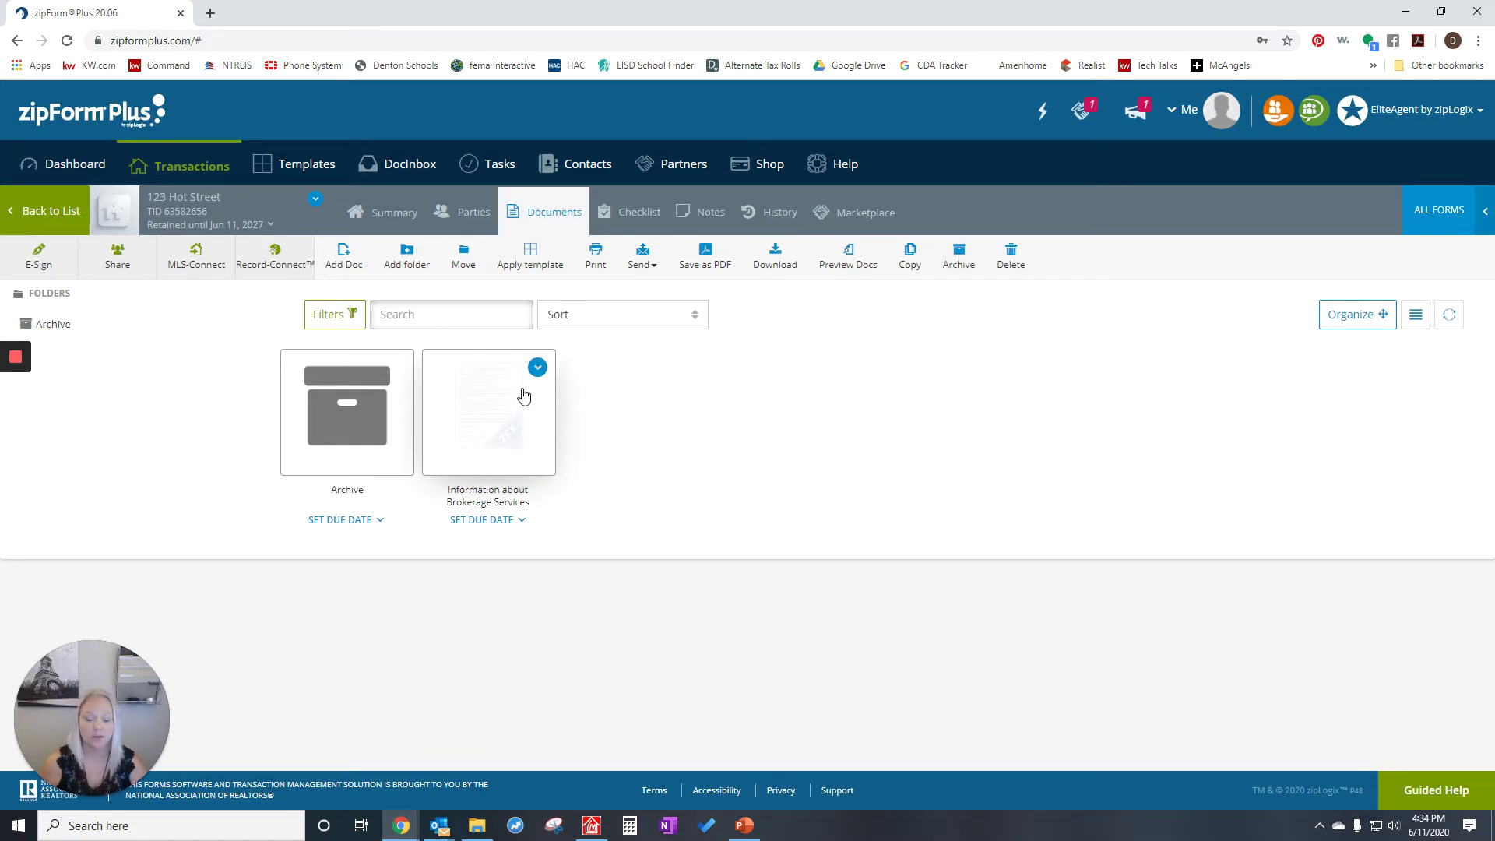
{"action": "left_click", "coordinate": [468, 434]}
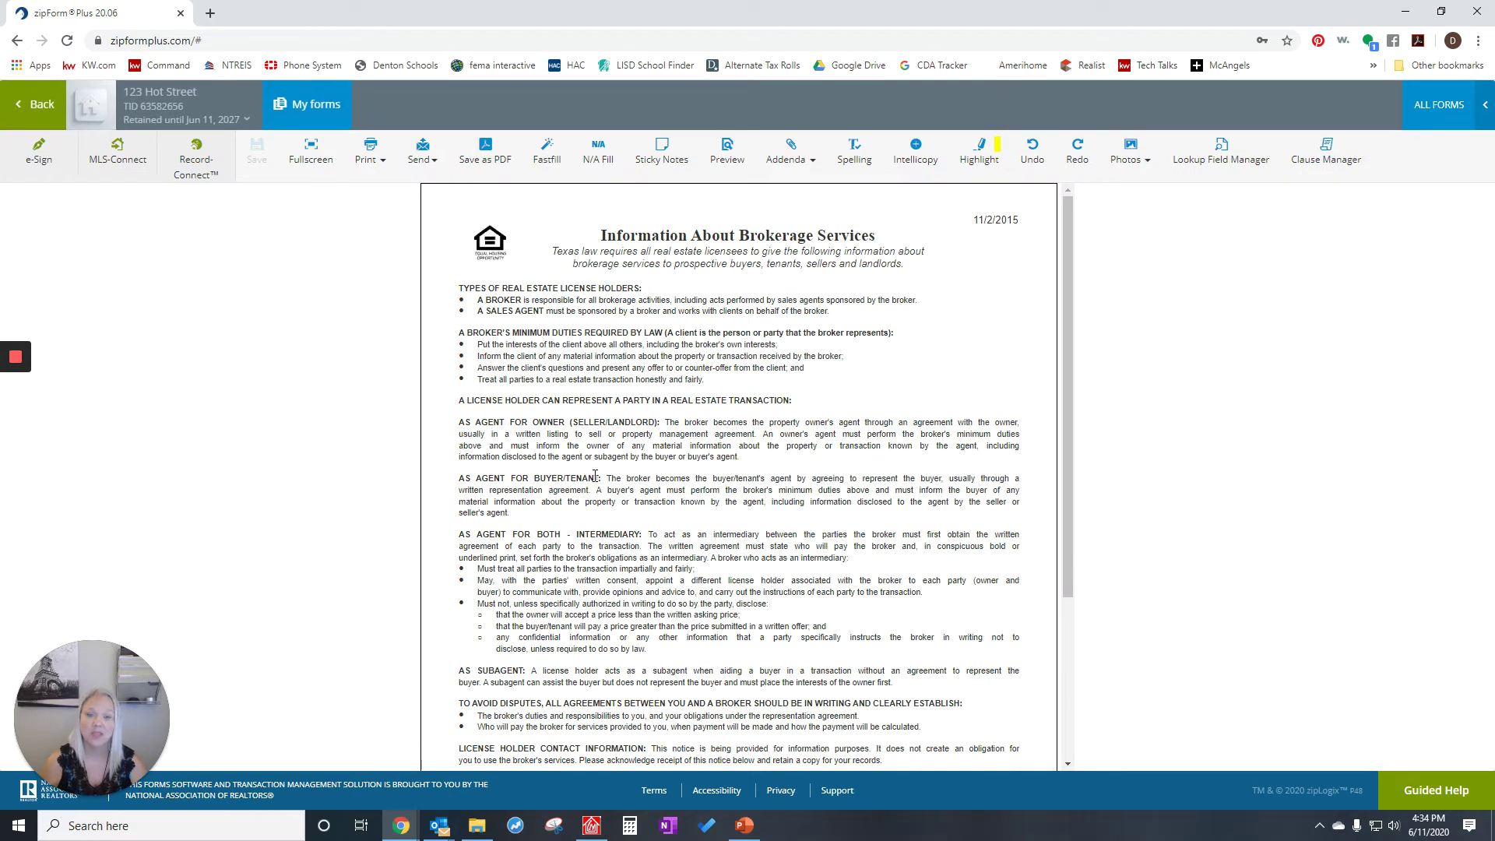
{"action": "scroll", "coordinate": [598, 485], "scroll_direction": "down", "scroll_amount": 3}
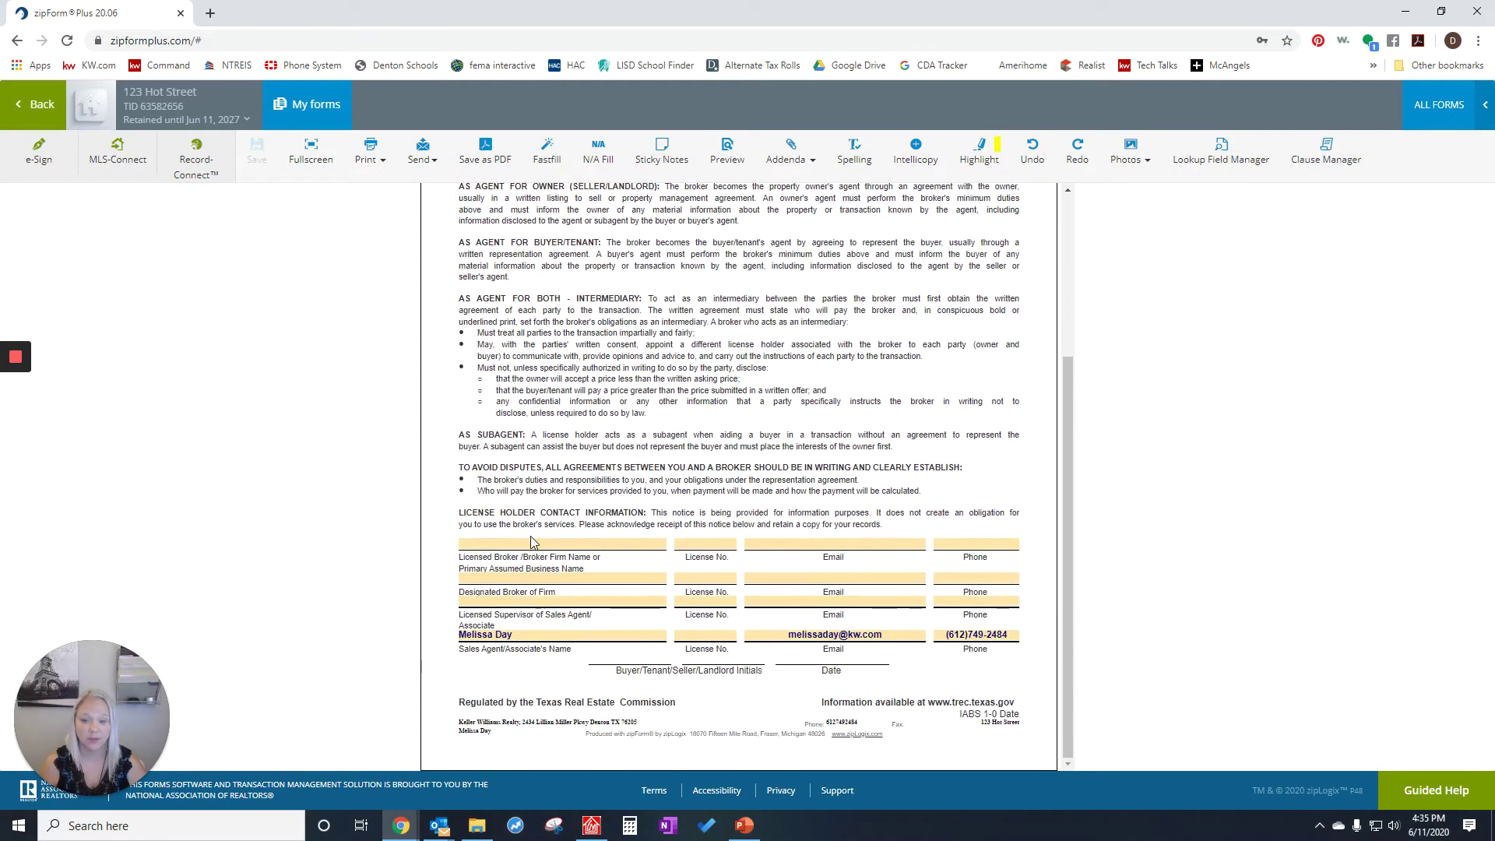
- Fill the Licensed Broker field with Keller Williams Realty from the suggestions
{"action": "left_click", "coordinate": [518, 544]}
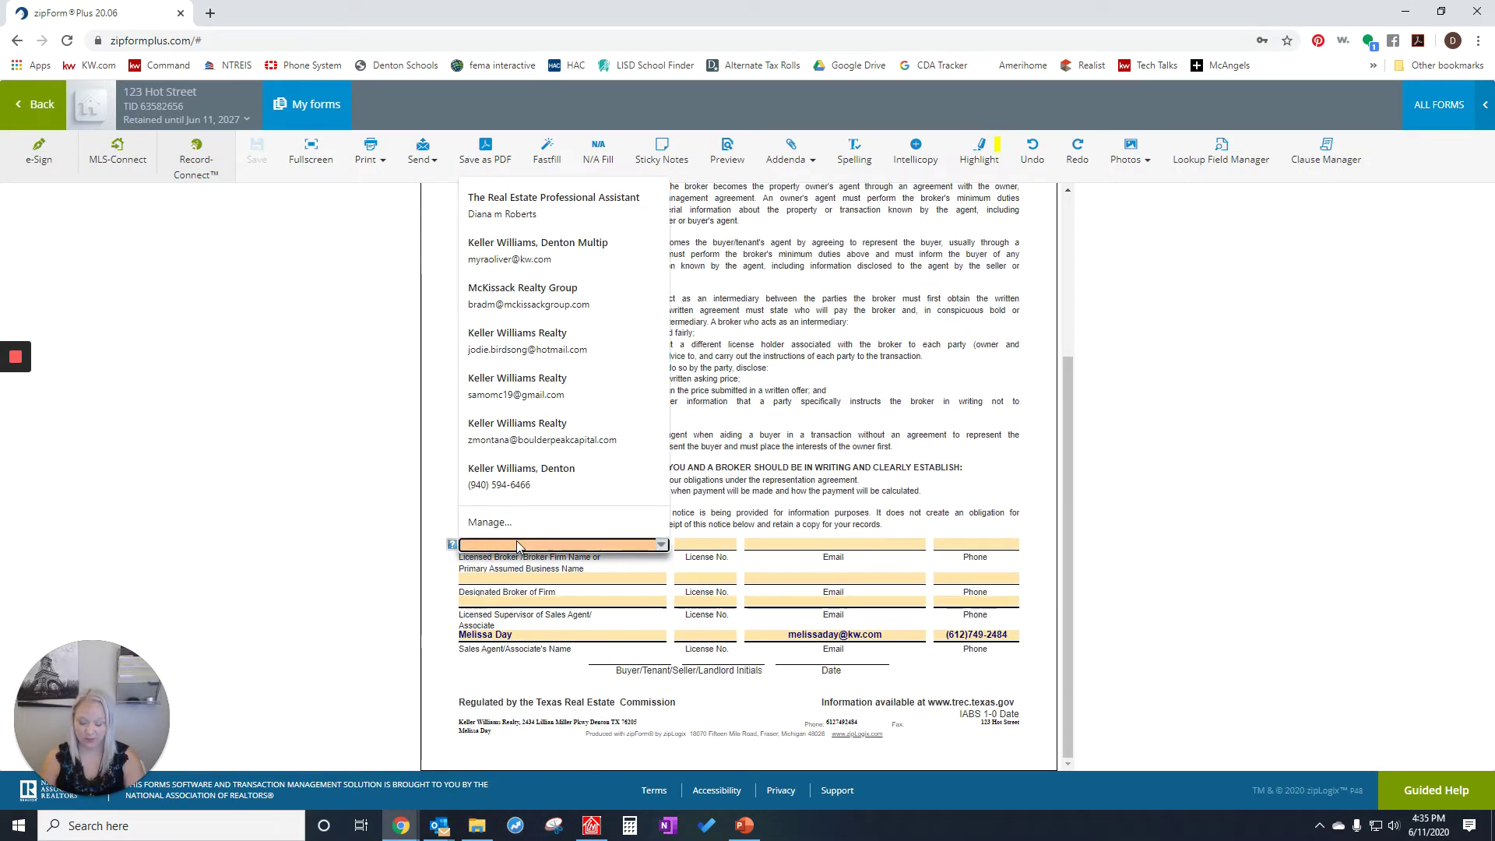
{"action": "type", "text": "R"}
{"action": "key", "text": "BackSpace"}
{"action": "type", "text": "Kelle"}
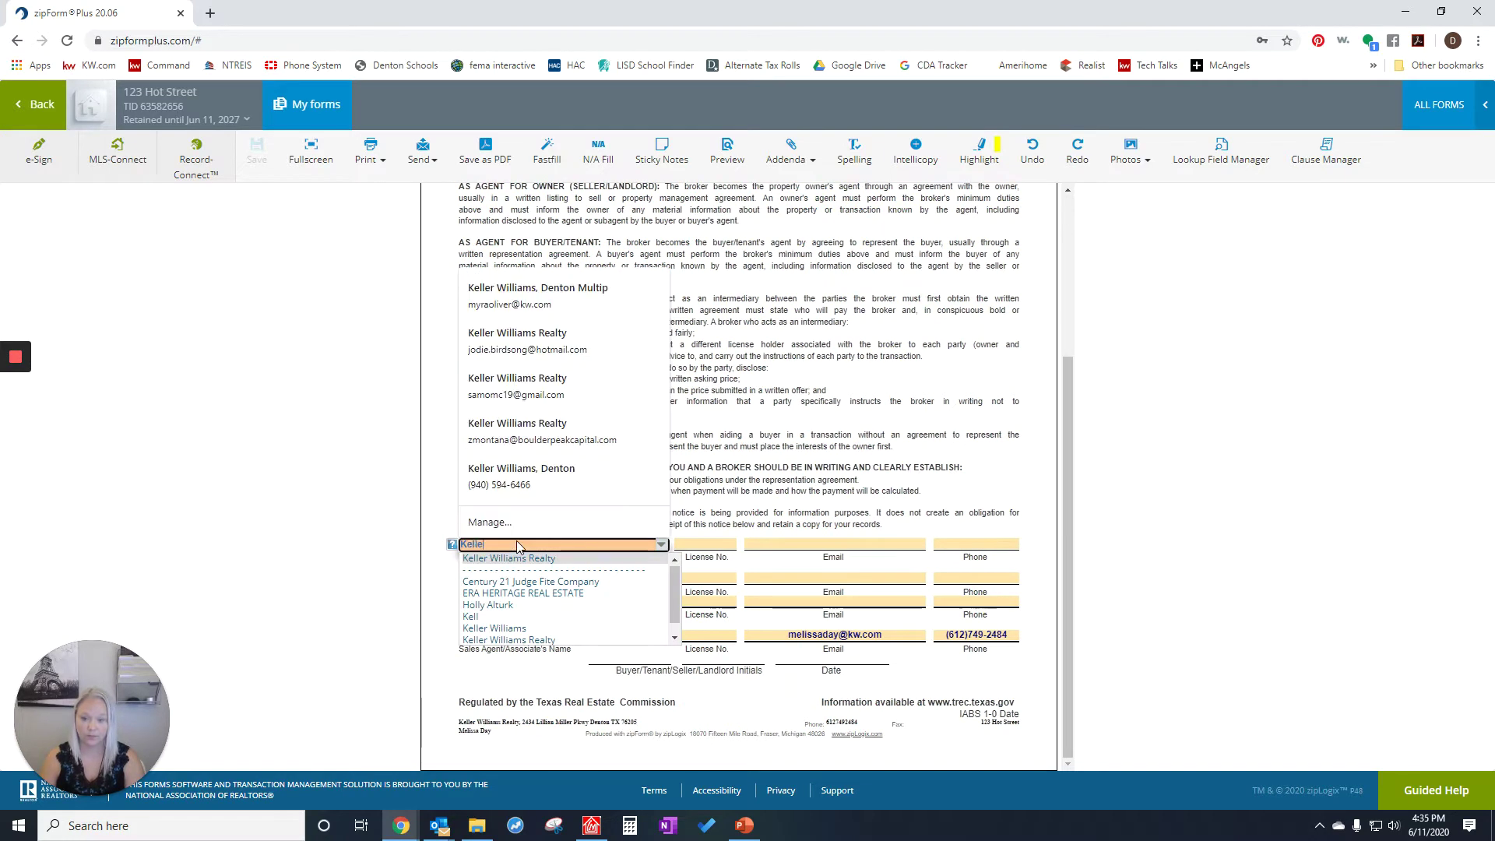
{"action": "type", "text": "r Williams"}
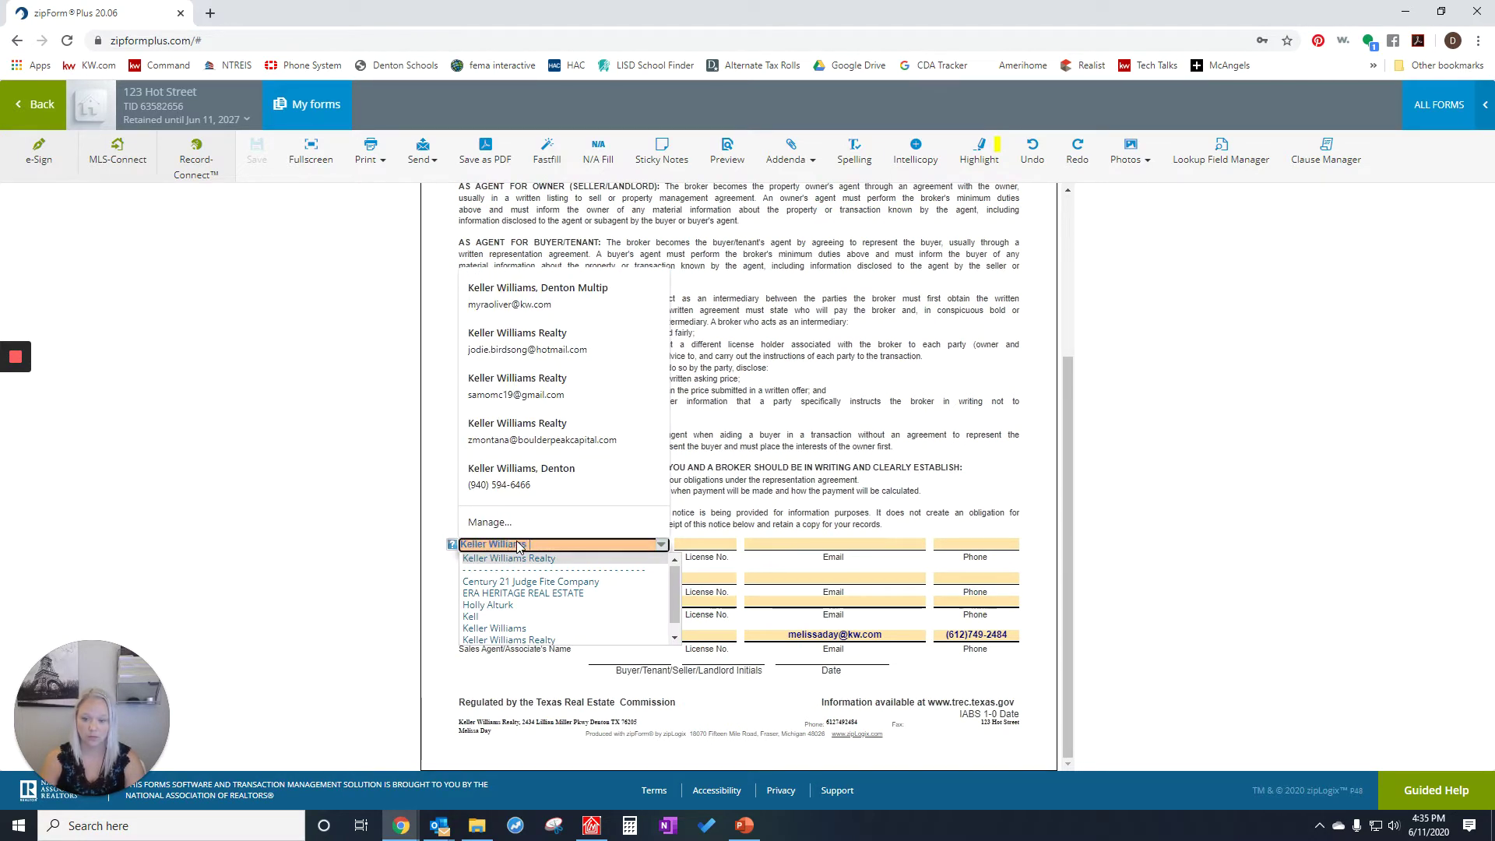
{"action": "type", "text": " Realty"}
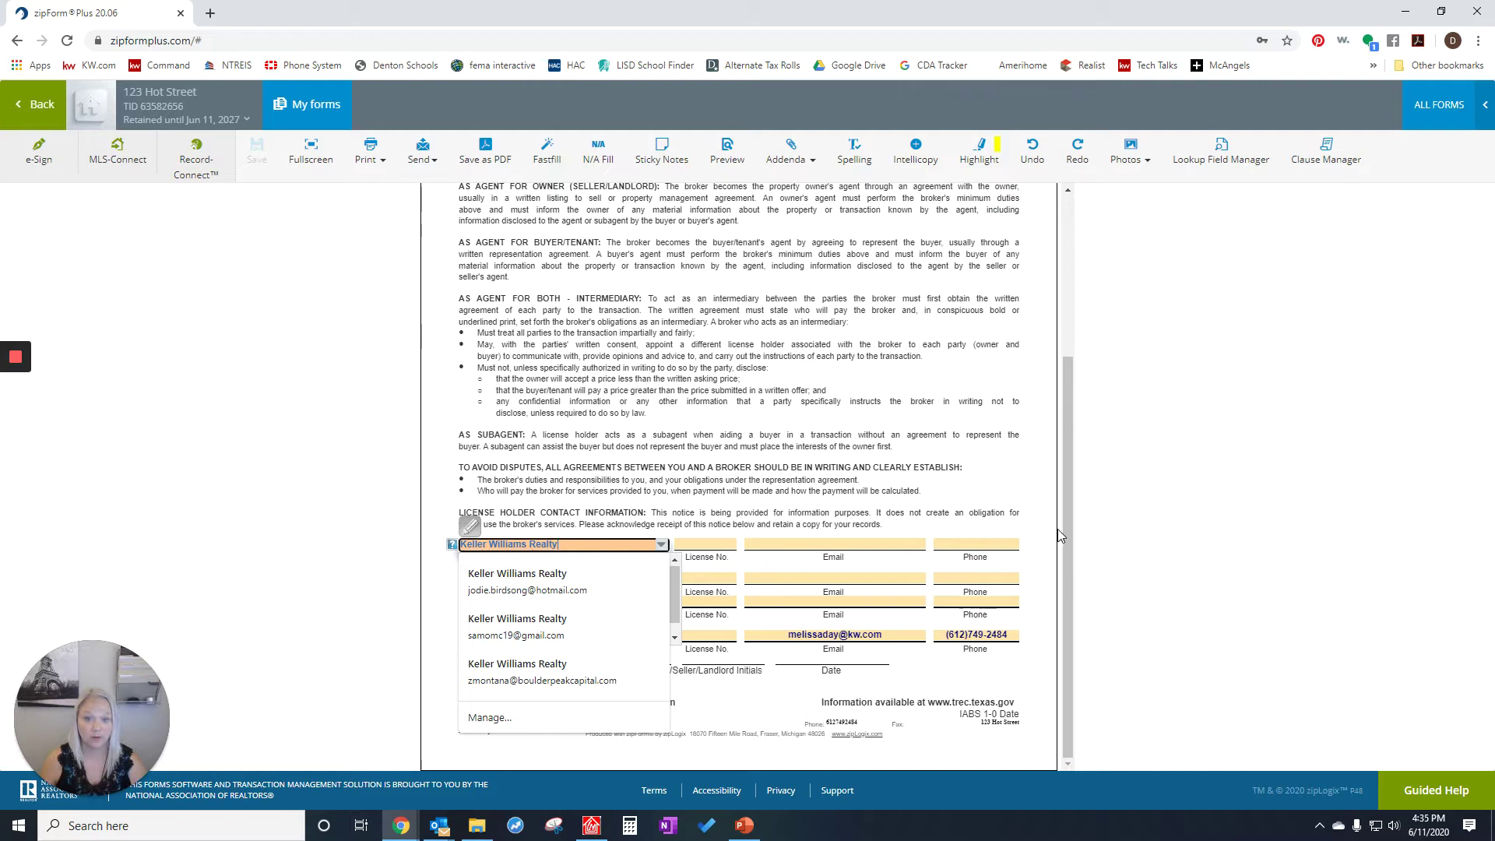
{"action": "left_click", "coordinate": [977, 476]}
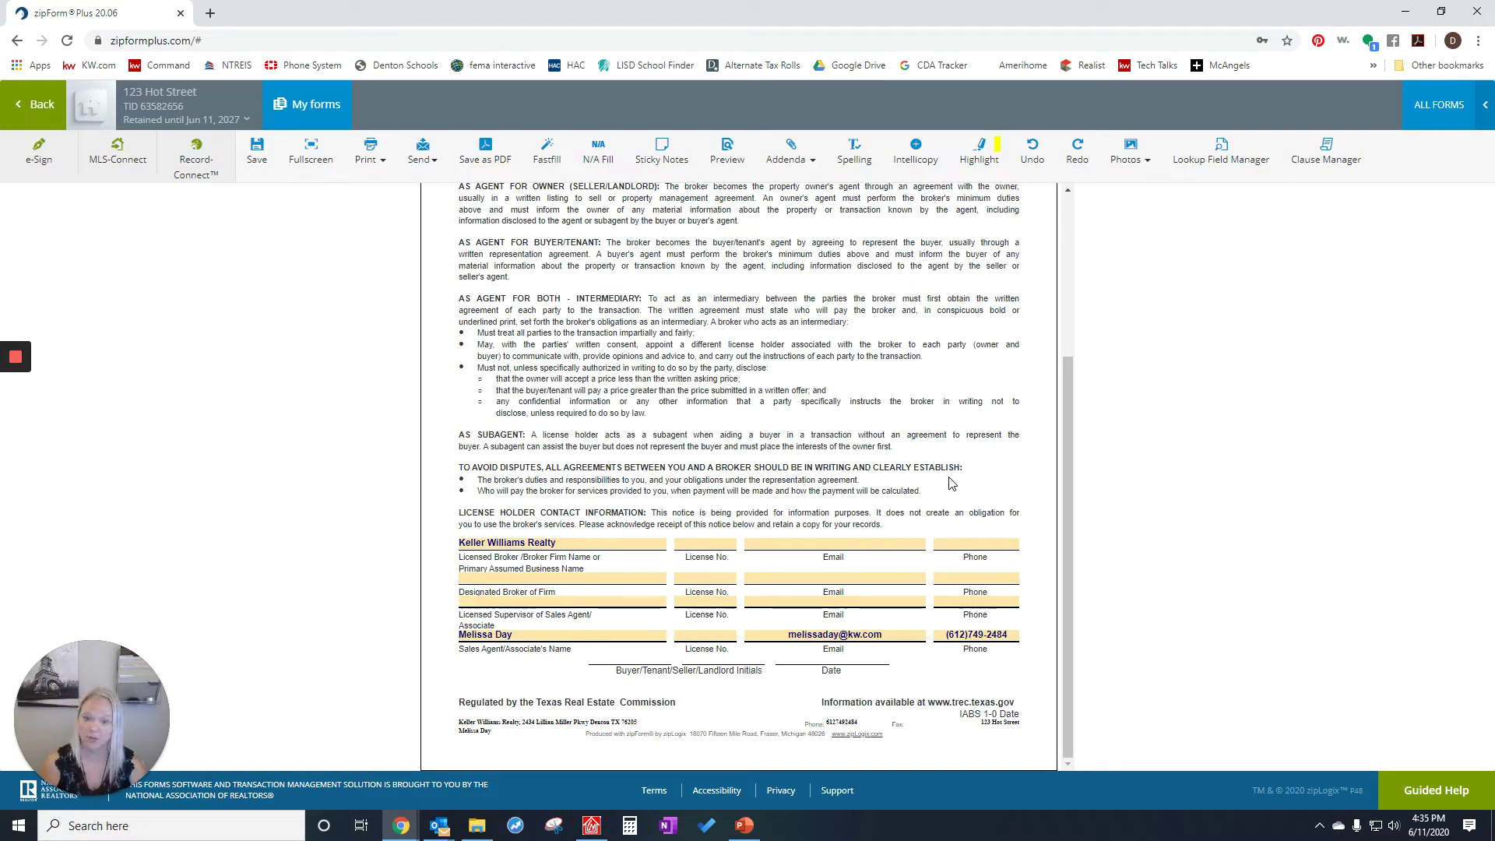
{"action": "scroll", "coordinate": [883, 544], "scroll_direction": "up", "scroll_amount": 5}
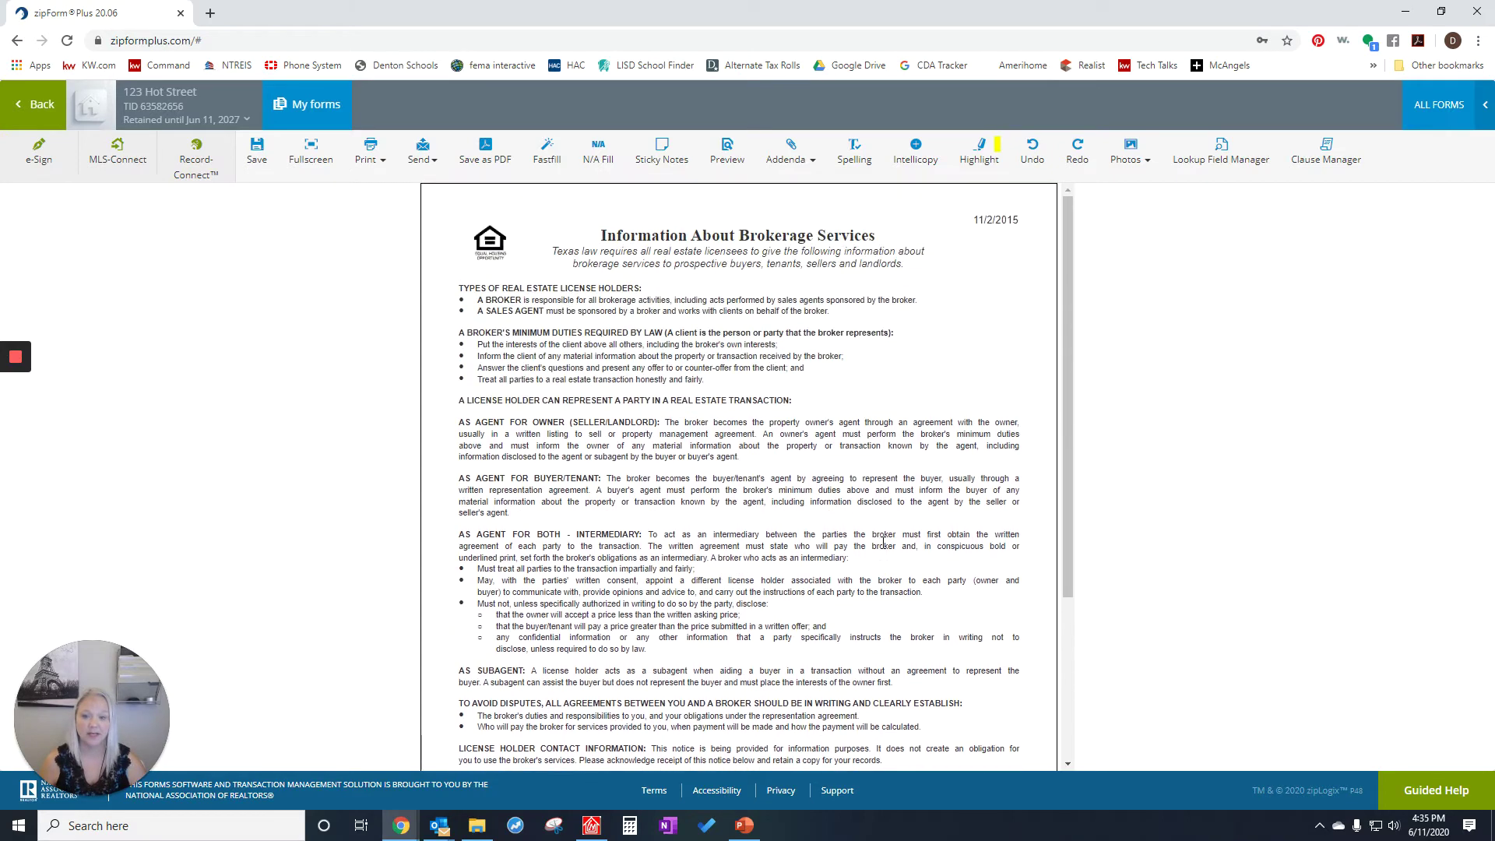
{"action": "scroll", "coordinate": [882, 545], "scroll_direction": "down", "scroll_amount": 5}
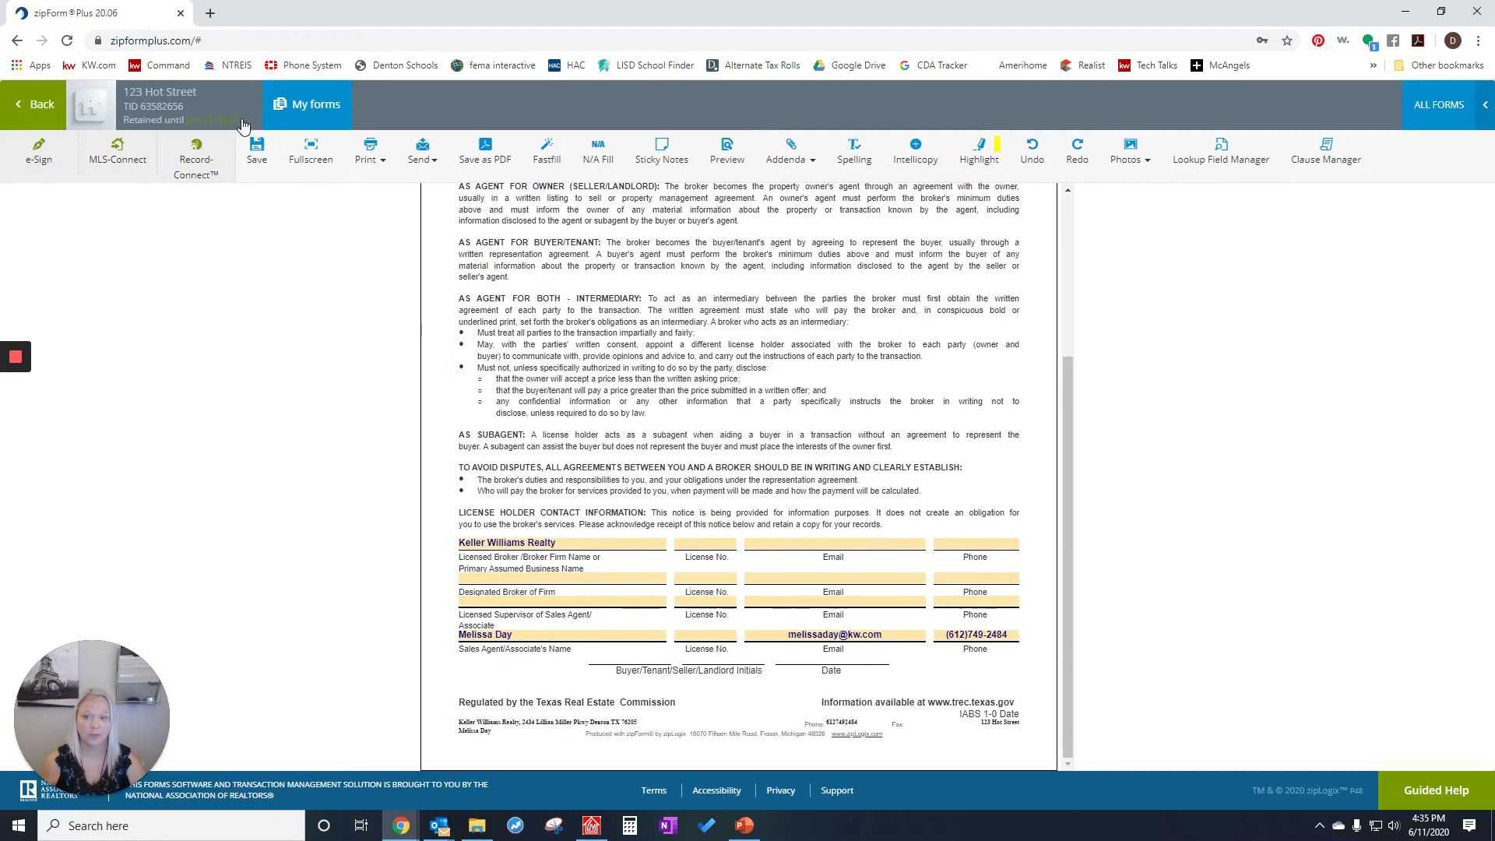
- Save the filled form and start a DocuSign e-Sign packet with it
{"action": "left_click", "coordinate": [253, 159]}
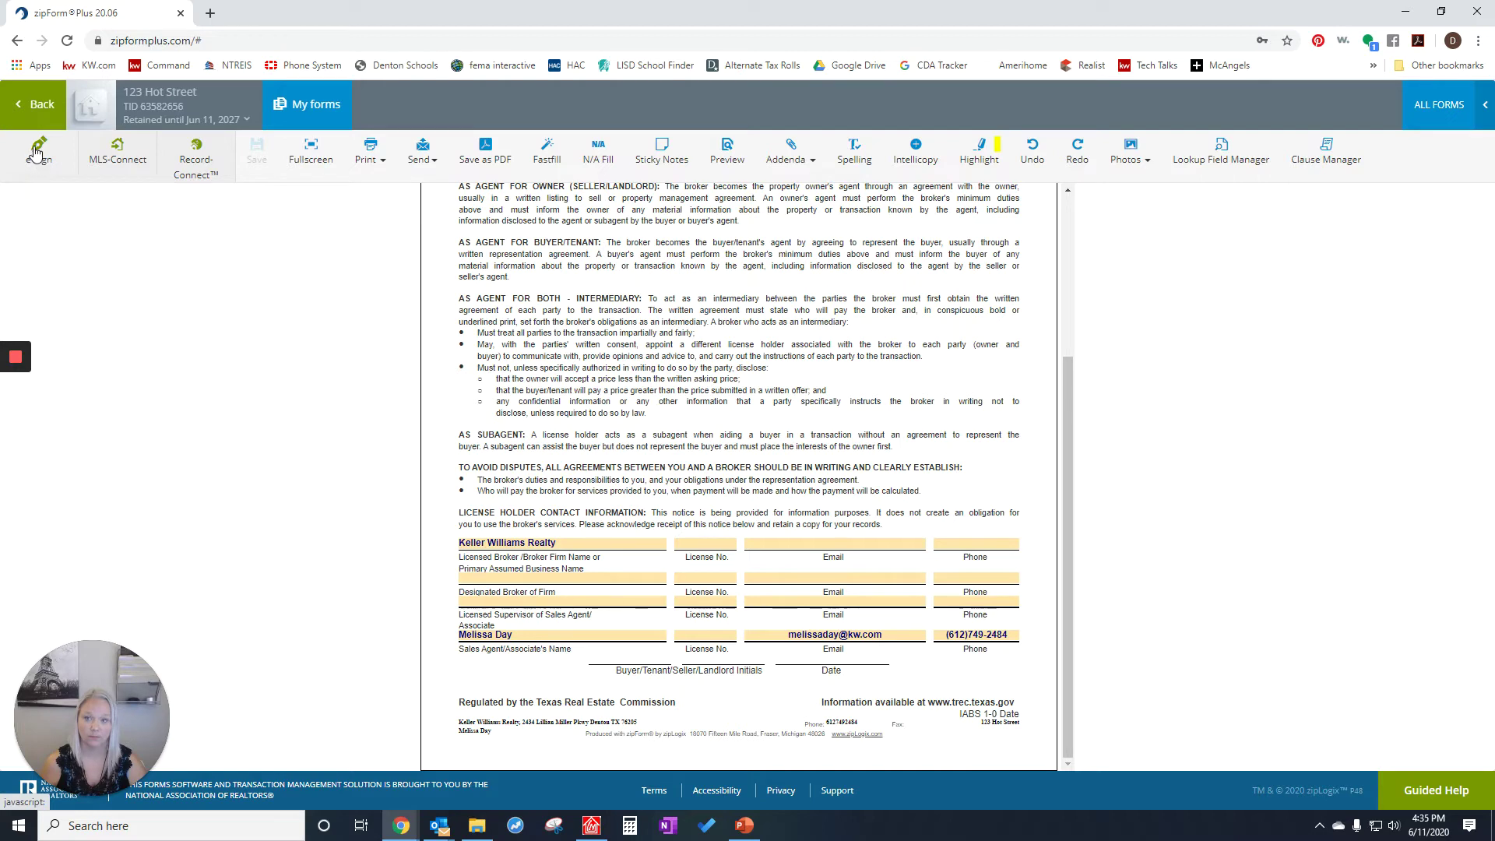
{"action": "left_click", "coordinate": [37, 158]}
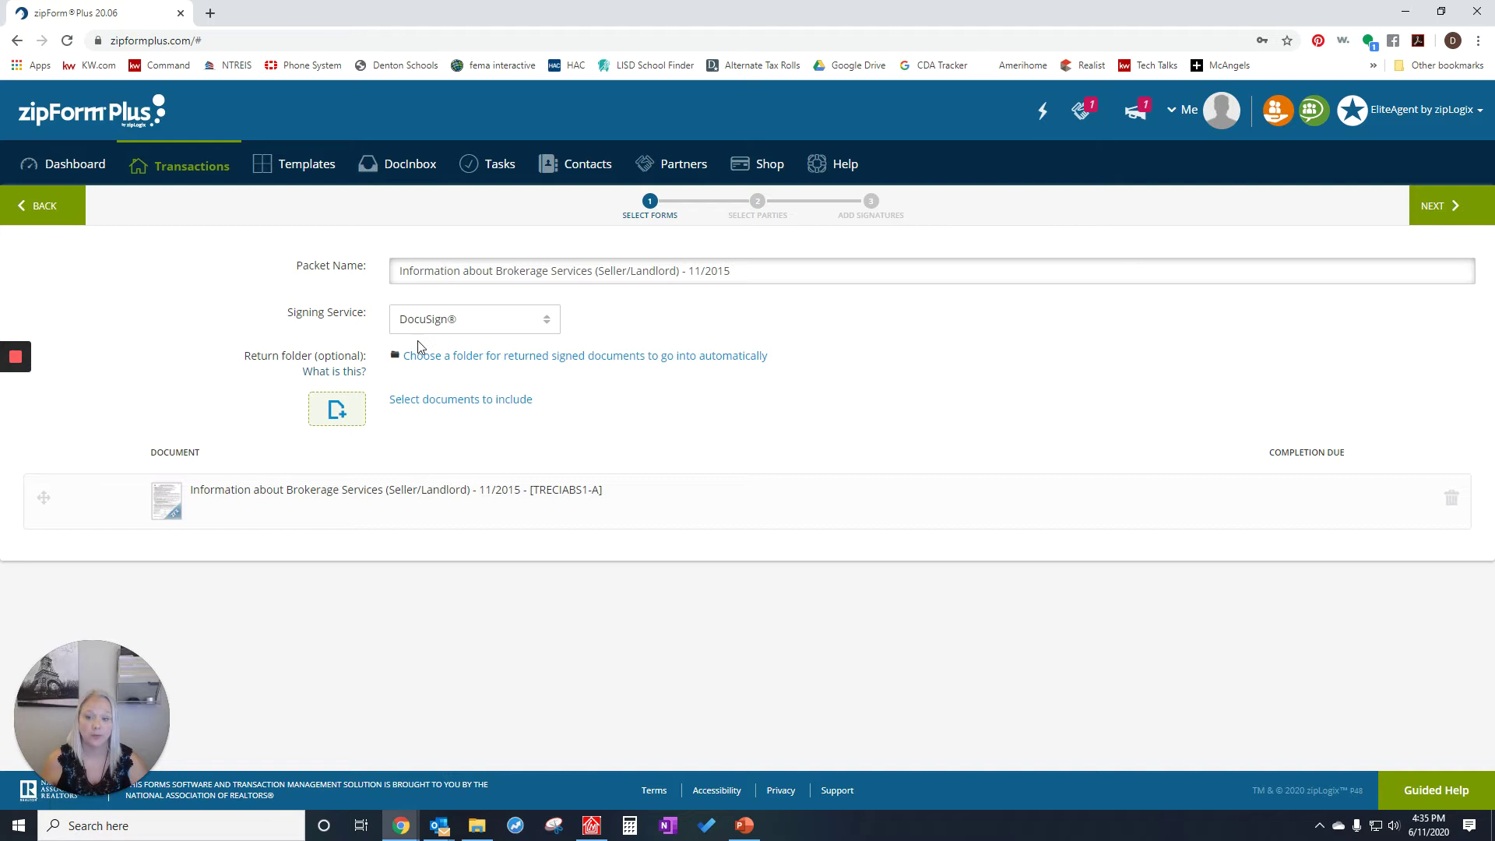
- Add Seller One with the seller's first name, last name and e-mail as the only signer
{"action": "left_click", "coordinate": [1448, 204]}
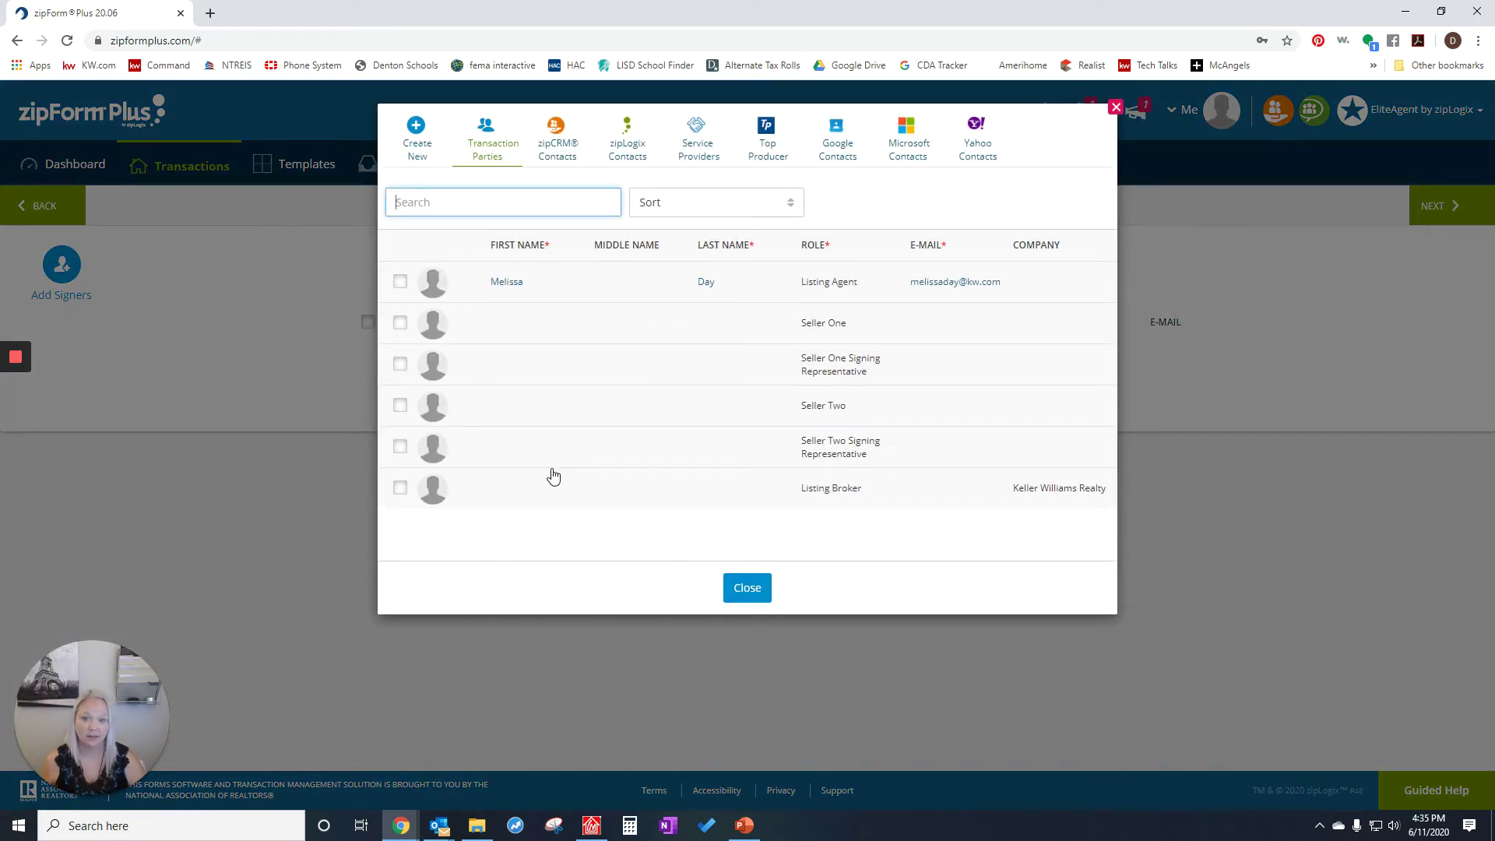
{"action": "left_click", "coordinate": [503, 323]}
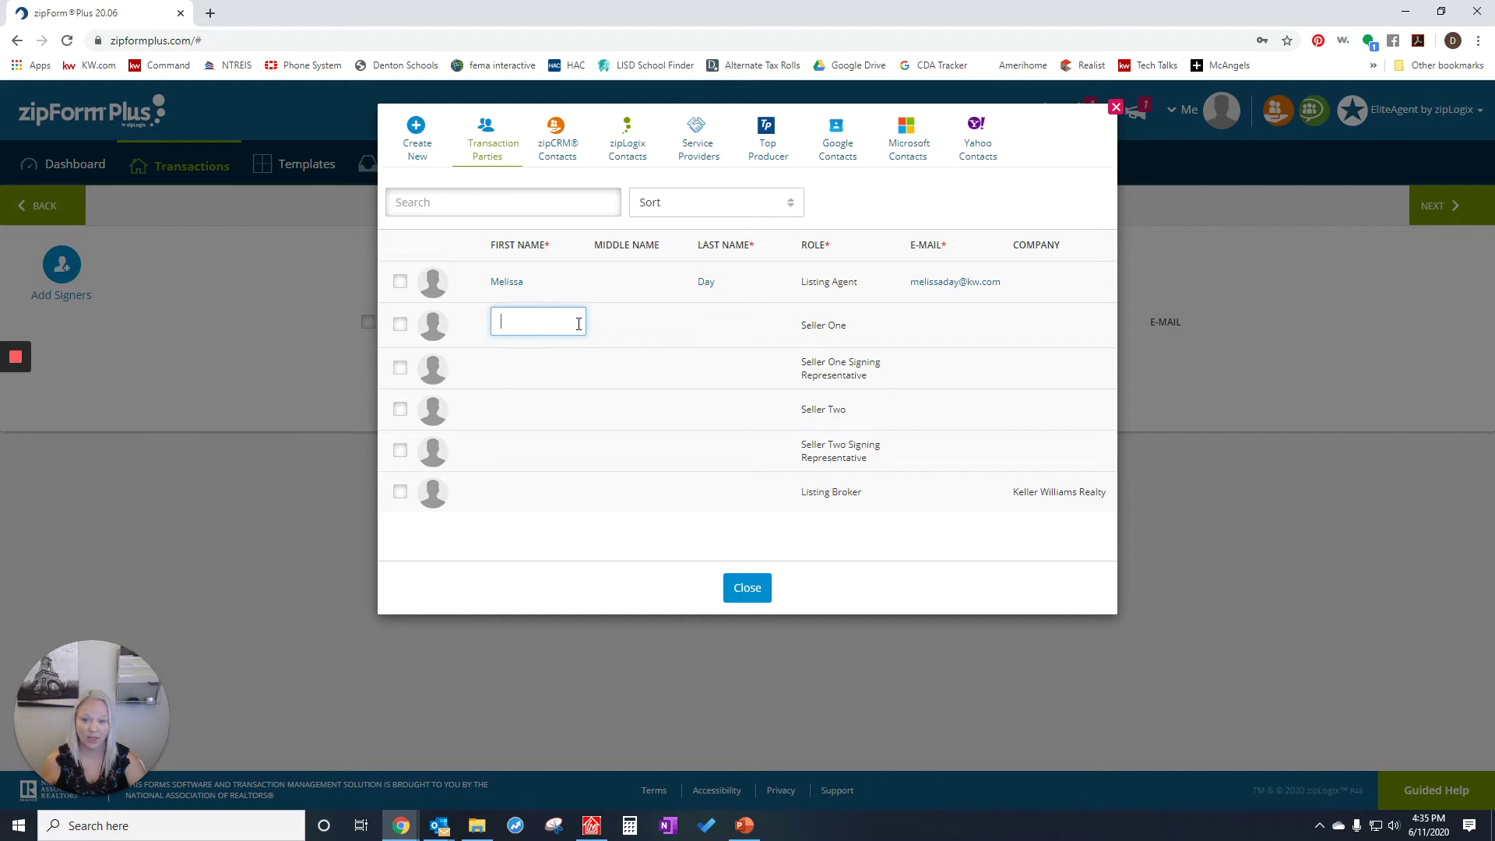
{"action": "type", "text": "J"}
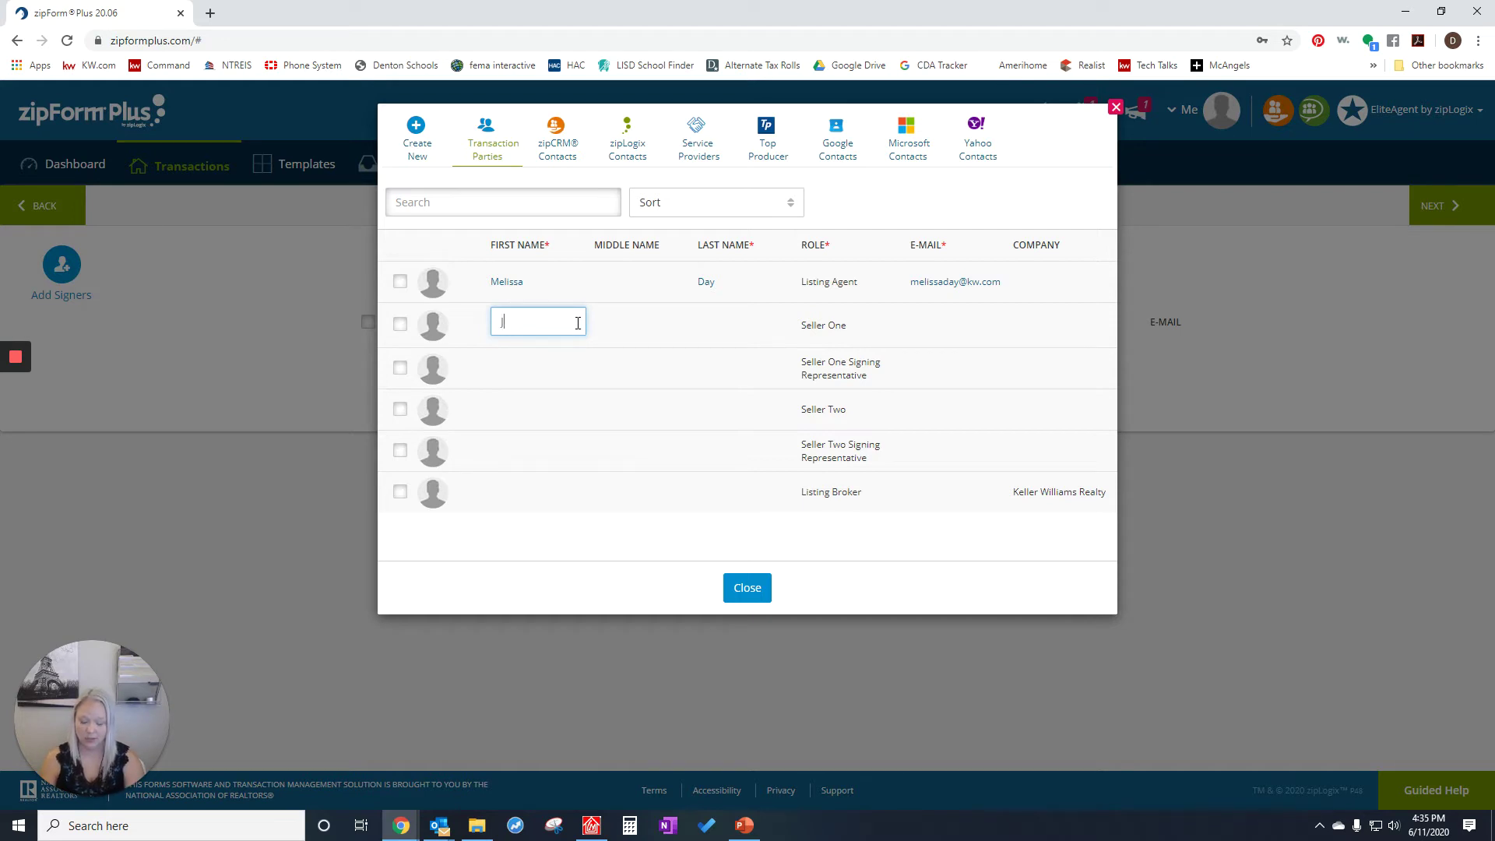
{"action": "type", "text": "ane"}
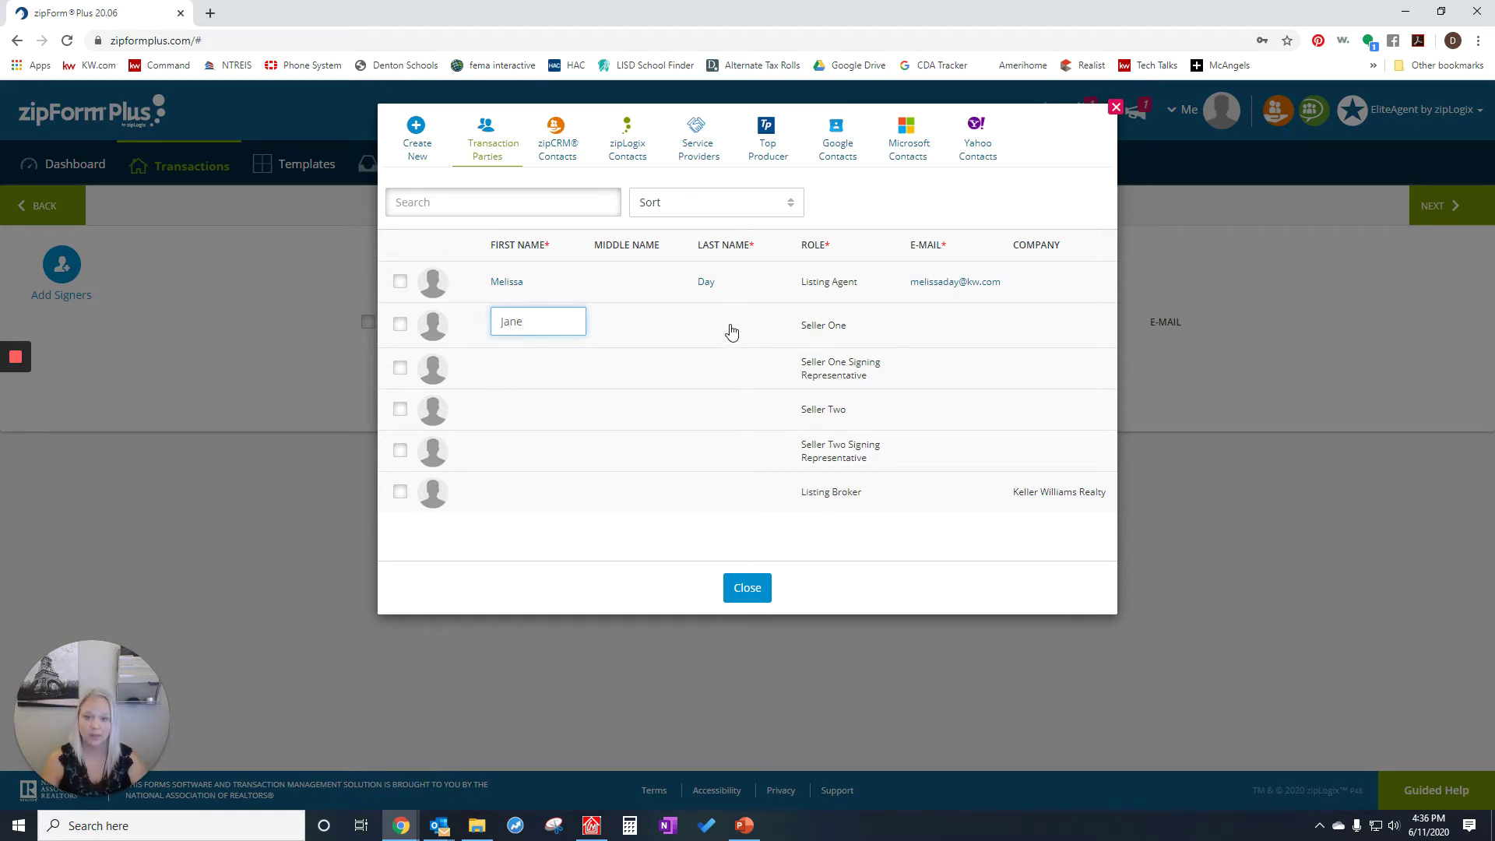
{"action": "left_click", "coordinate": [732, 324]}
{"action": "type", "text": "Doe"}
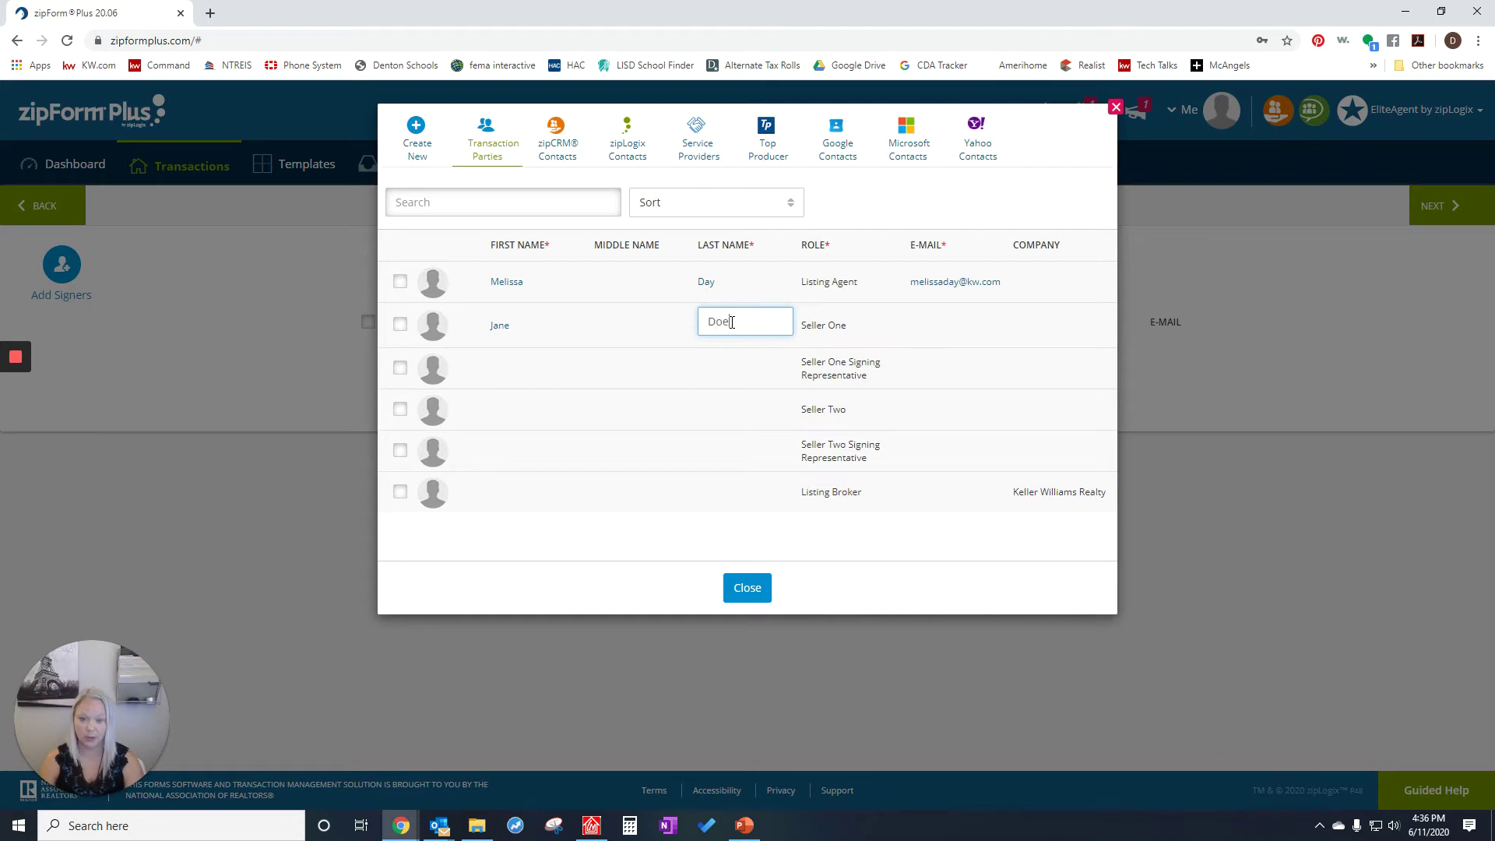
{"action": "left_click", "coordinate": [964, 322]}
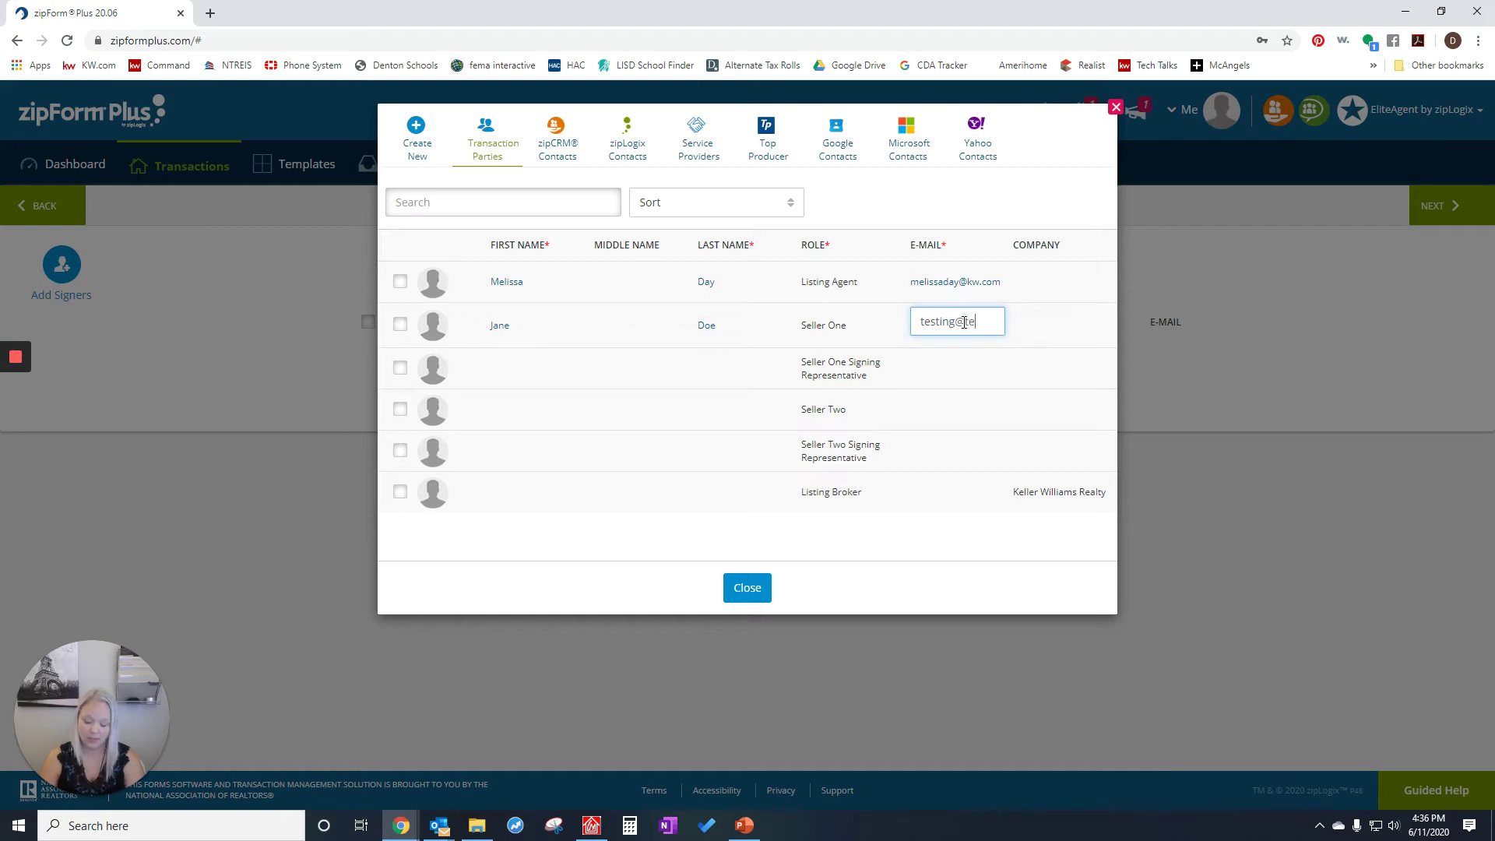
{"action": "type", "text": "g.com"}
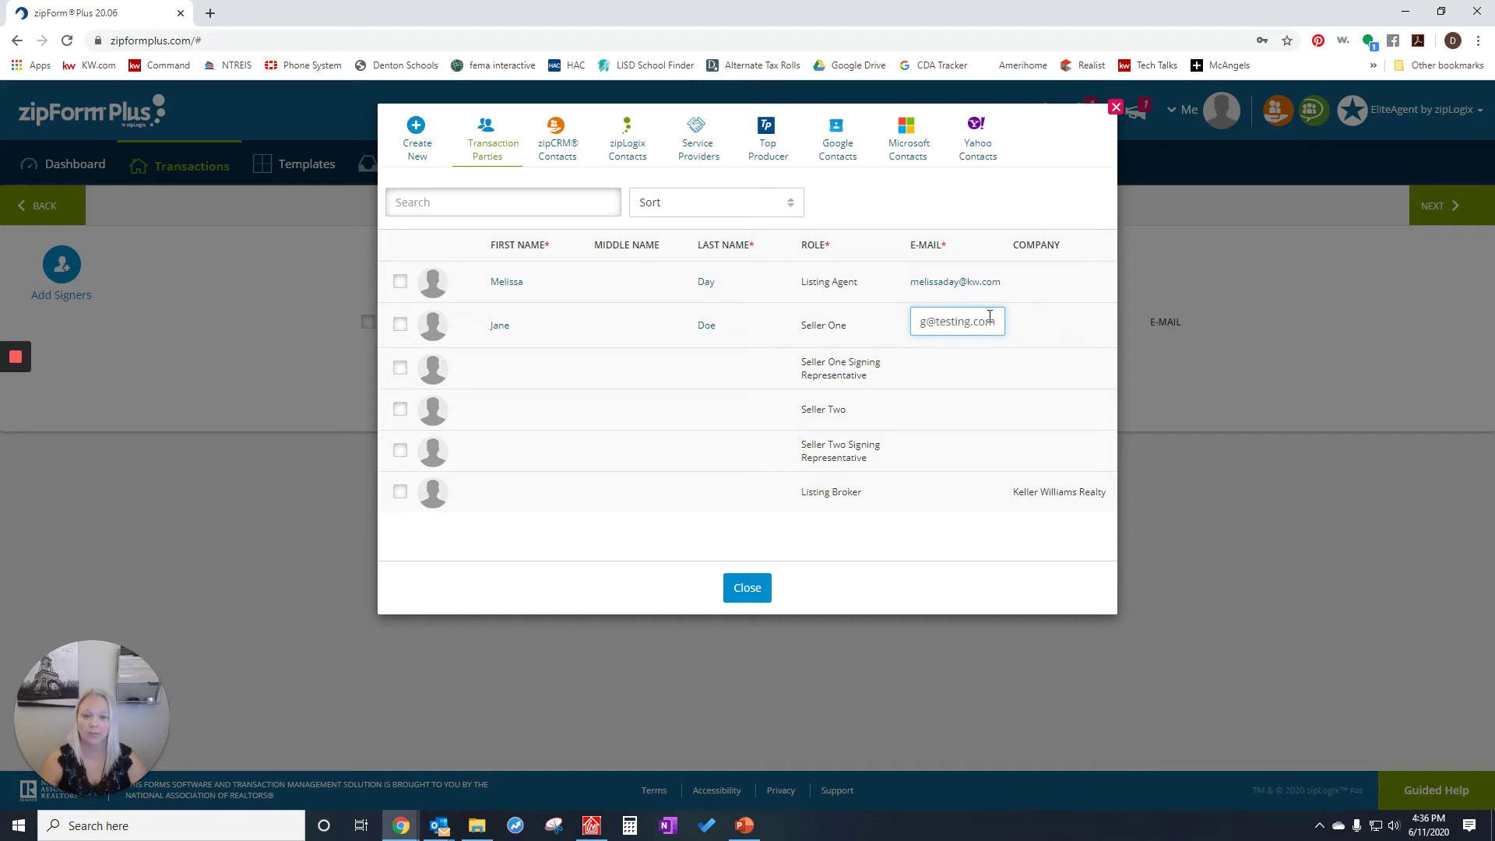
{"action": "left_click", "coordinate": [398, 324]}
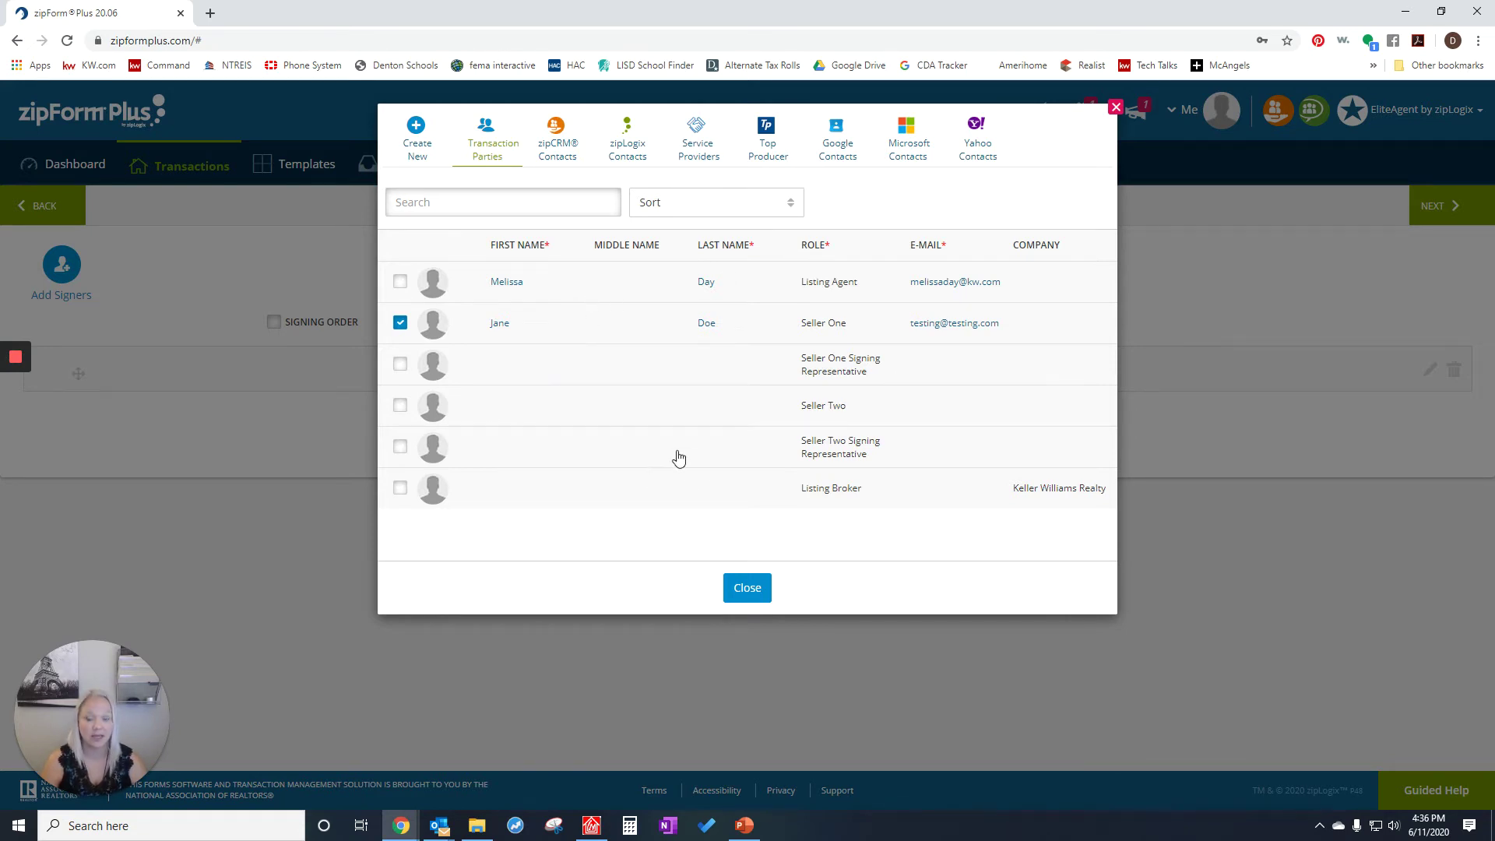
{"action": "left_click", "coordinate": [745, 592]}
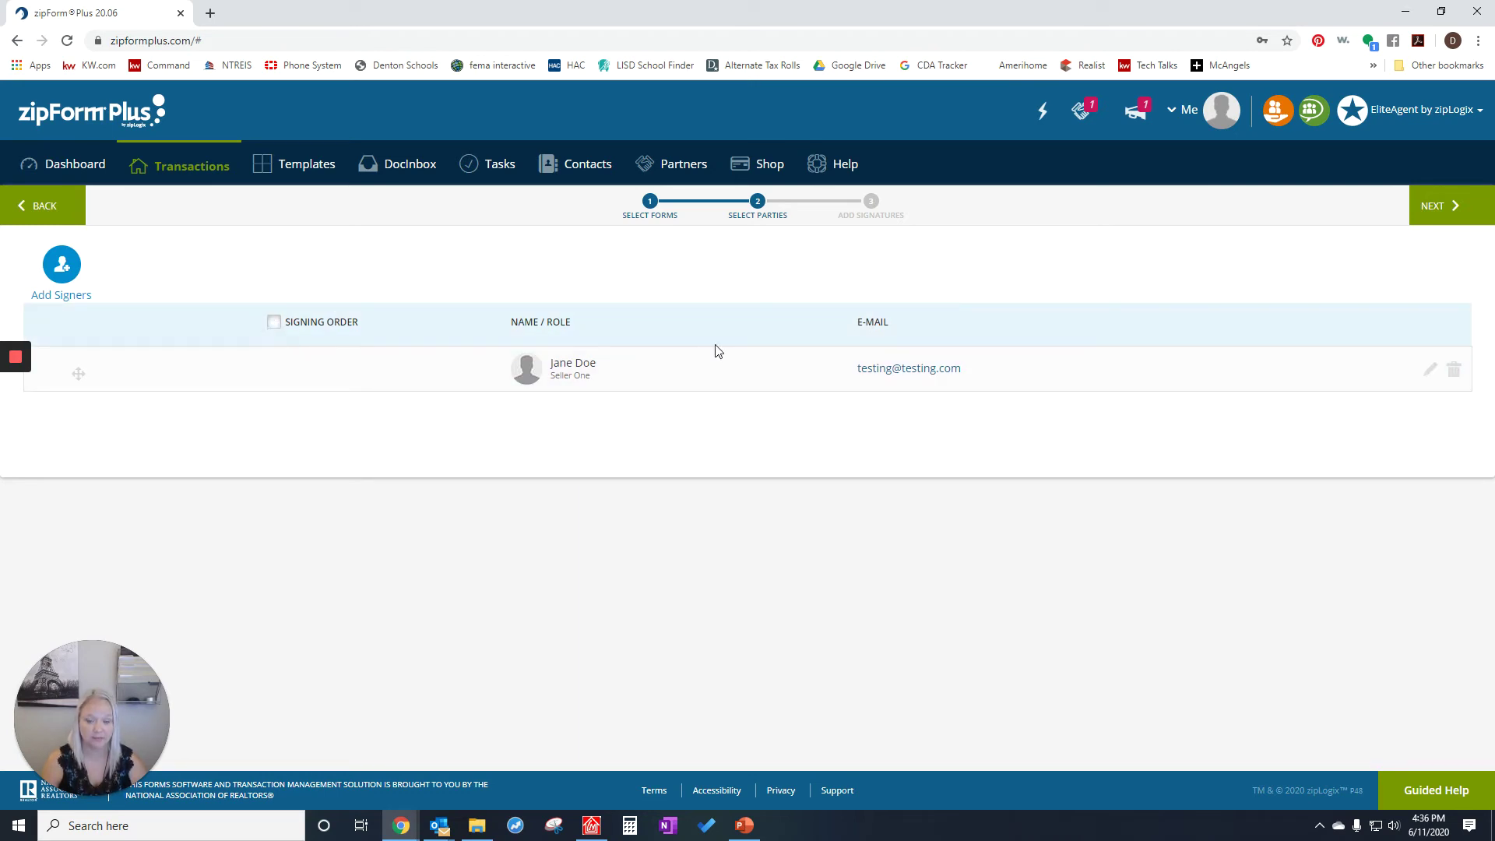
{"action": "left_click", "coordinate": [1435, 215]}
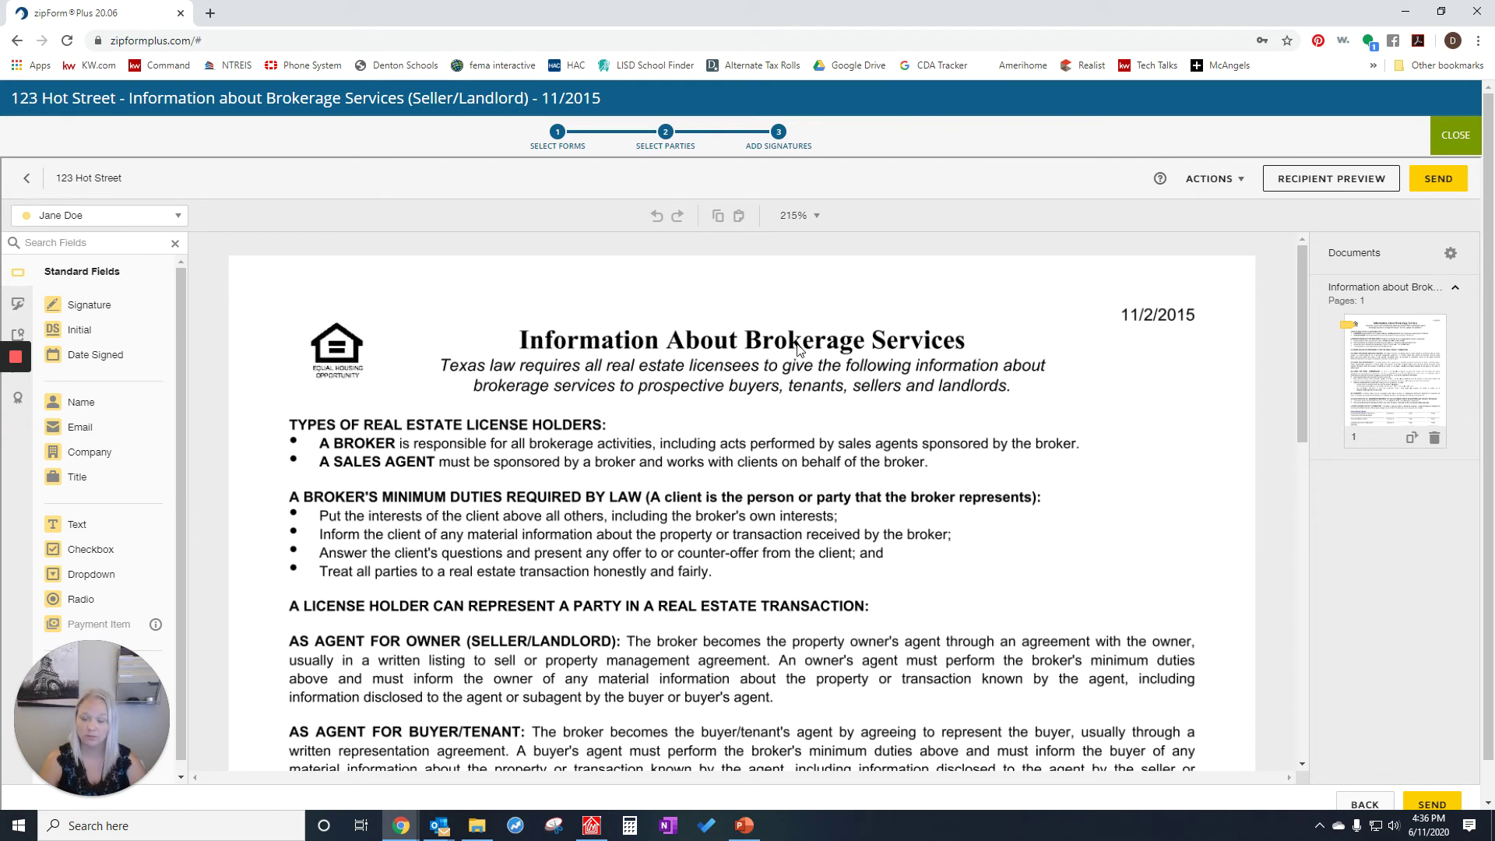
- Scroll down to the initials and date lines at the bottom of the form
{"action": "scroll", "coordinate": [782, 354], "scroll_direction": "down", "scroll_amount": 6}
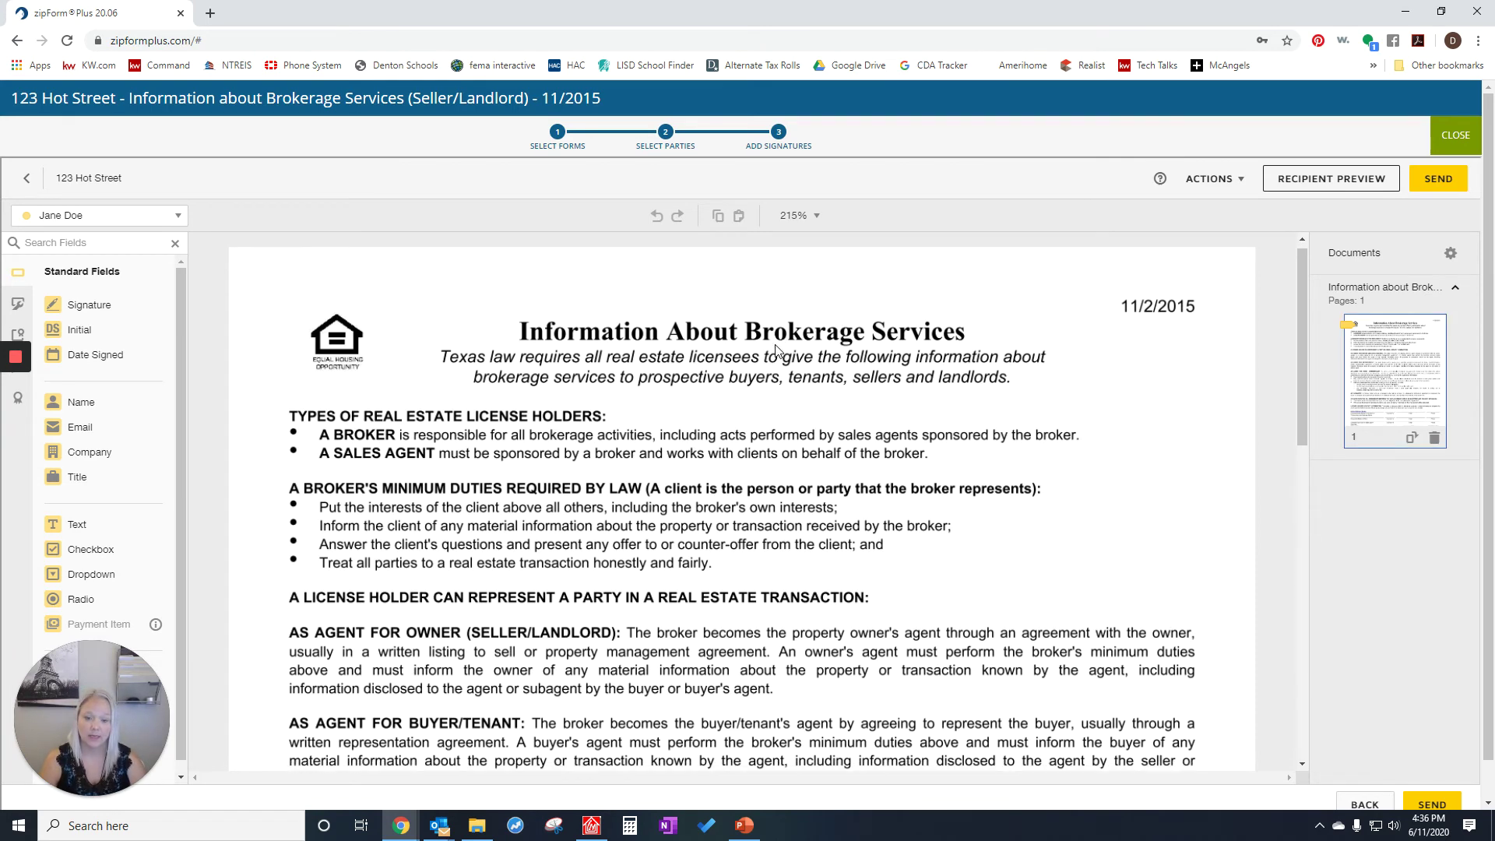
{"action": "scroll", "coordinate": [776, 348], "scroll_direction": "down", "scroll_amount": 5}
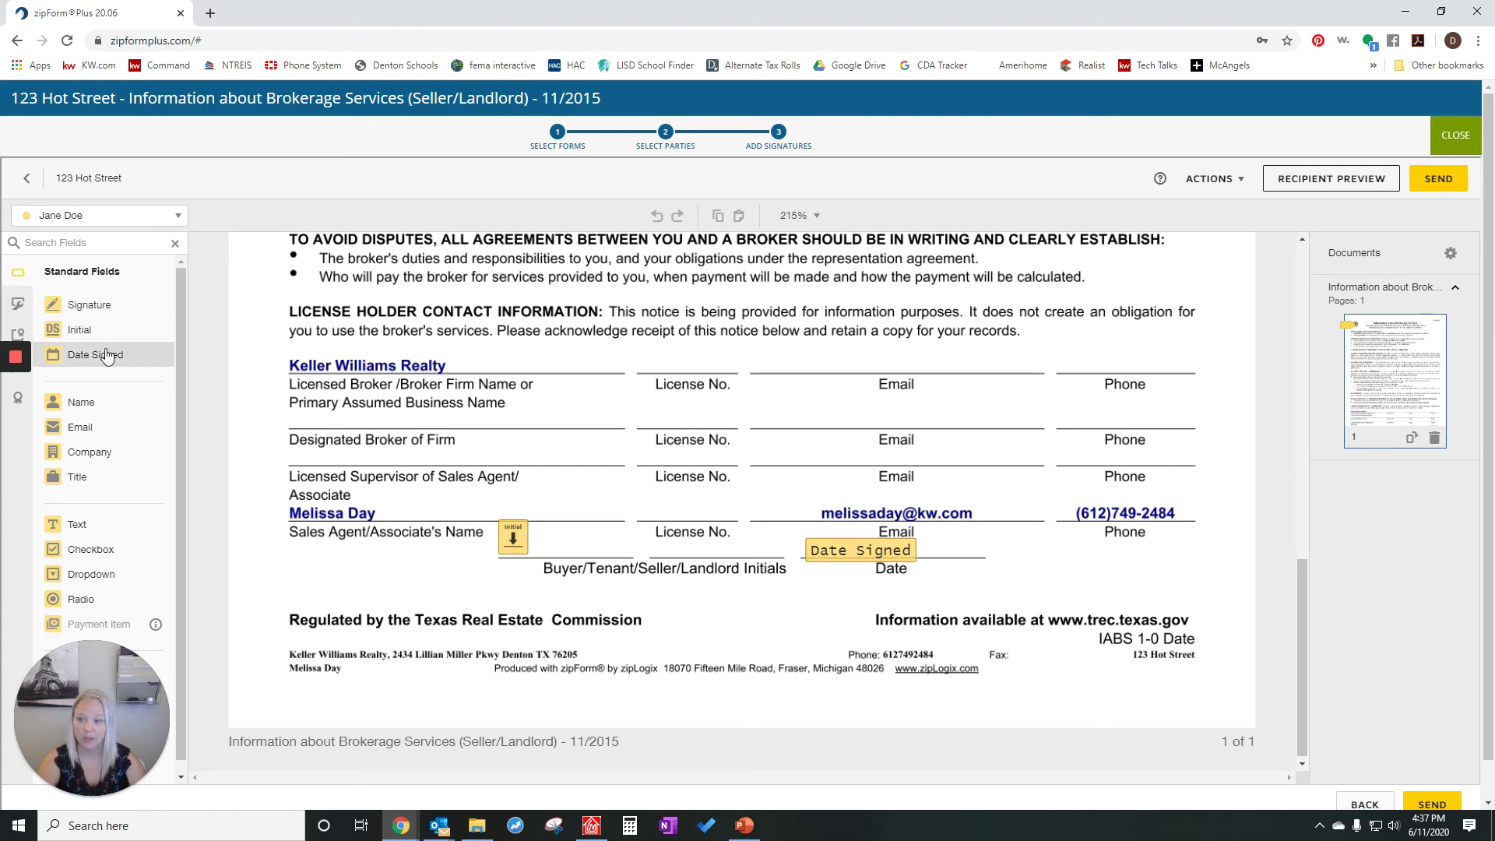
- Drop an Initial field on the Initials line and a Date Signed field beside the Date line
{"action": "left_click_drag", "start_coordinate": [86, 339], "coordinate": [597, 512]}
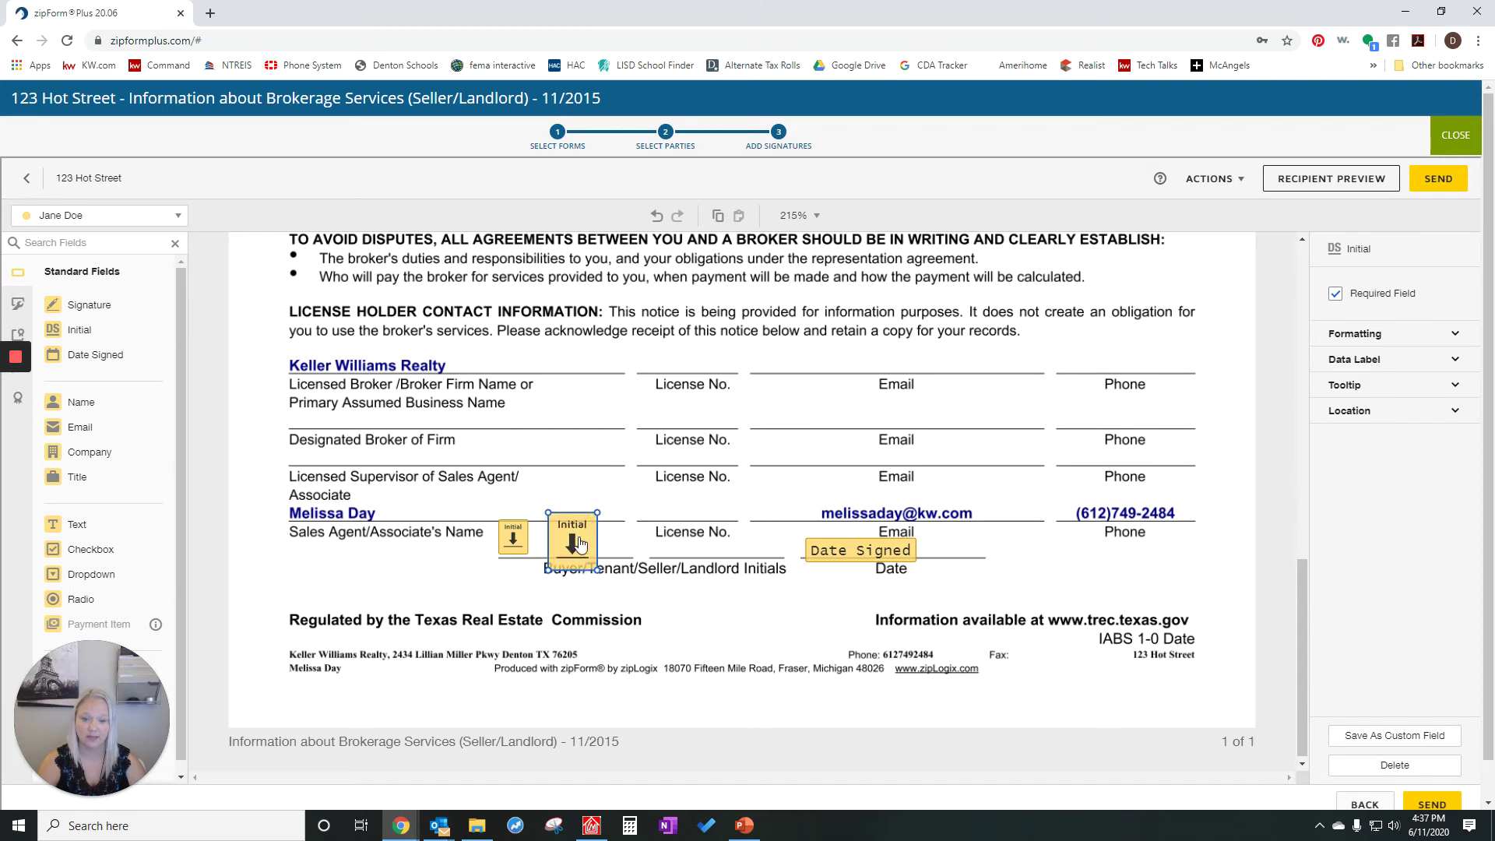
{"action": "left_click_drag", "start_coordinate": [86, 363], "coordinate": [934, 549]}
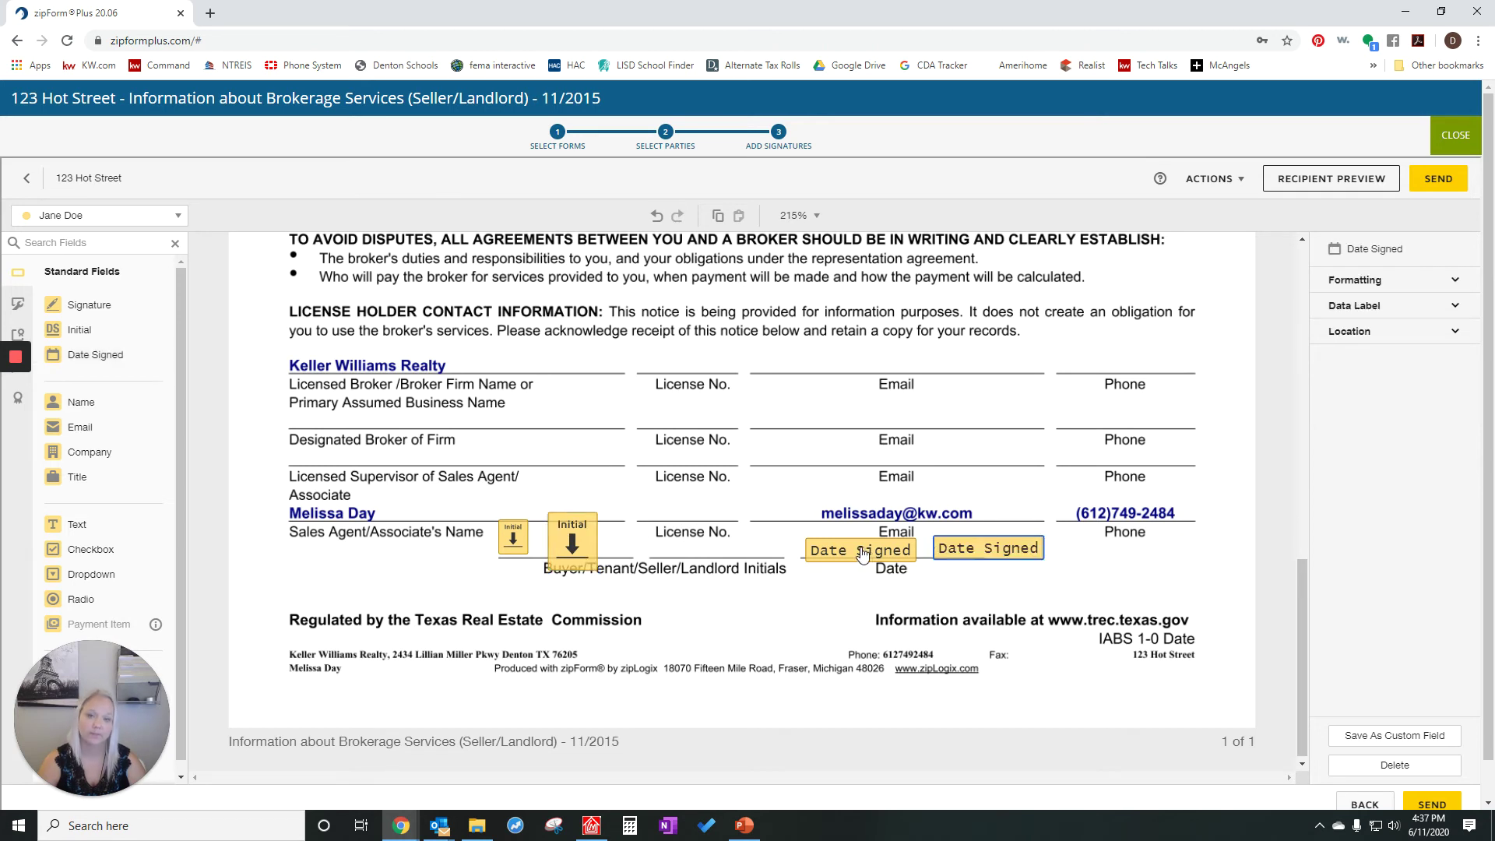
{"action": "scroll", "coordinate": [545, 529], "scroll_direction": "down", "scroll_amount": 1}
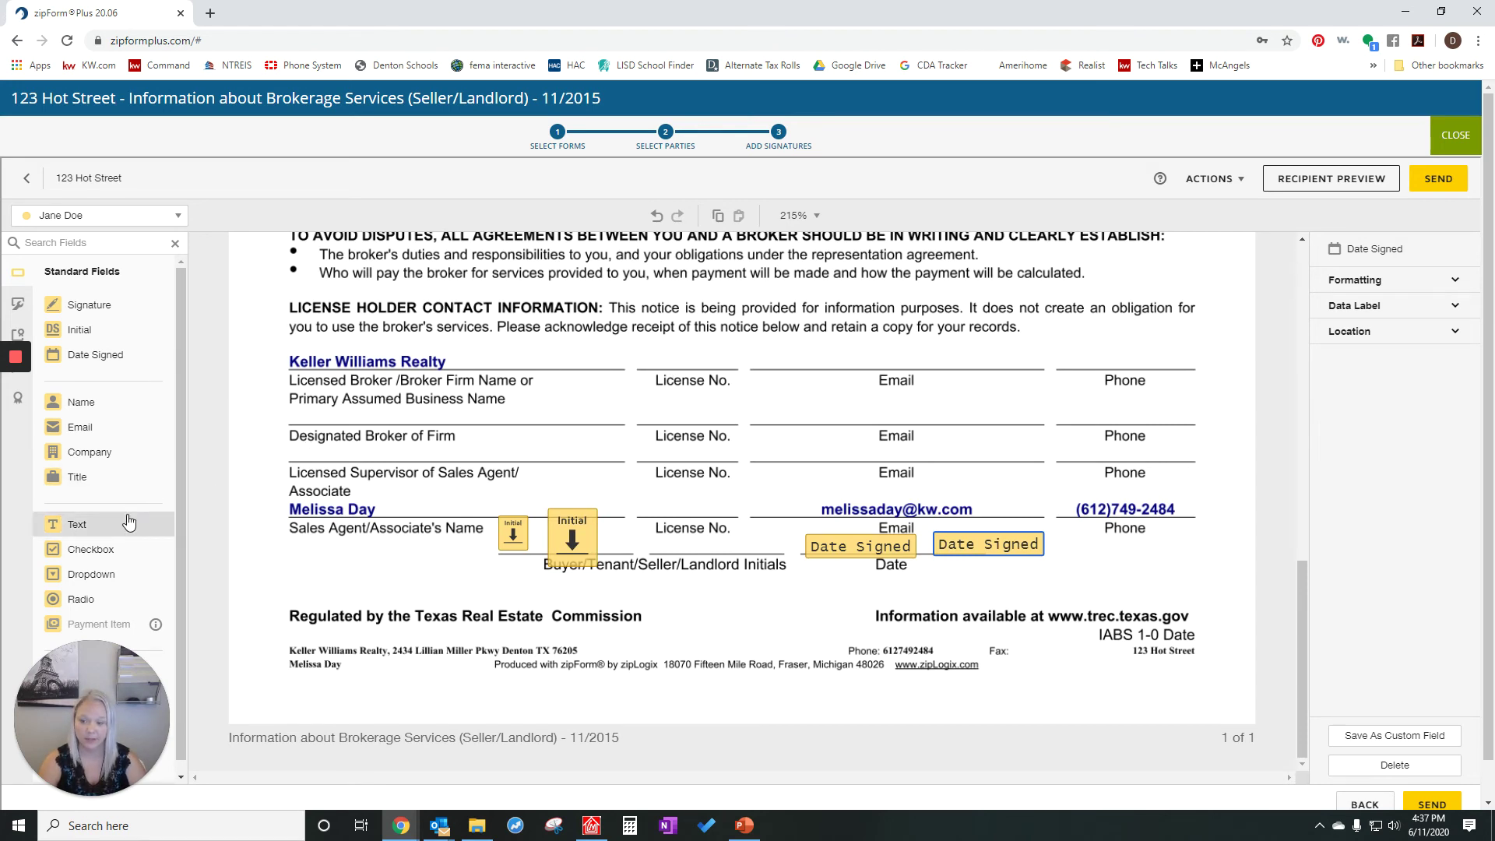
{"action": "scroll", "coordinate": [117, 517], "scroll_direction": "down", "scroll_amount": 1}
- Place a Text field on the broker's License No. line holding the broker's license number
{"action": "left_click_drag", "start_coordinate": [81, 522], "coordinate": [635, 345]}
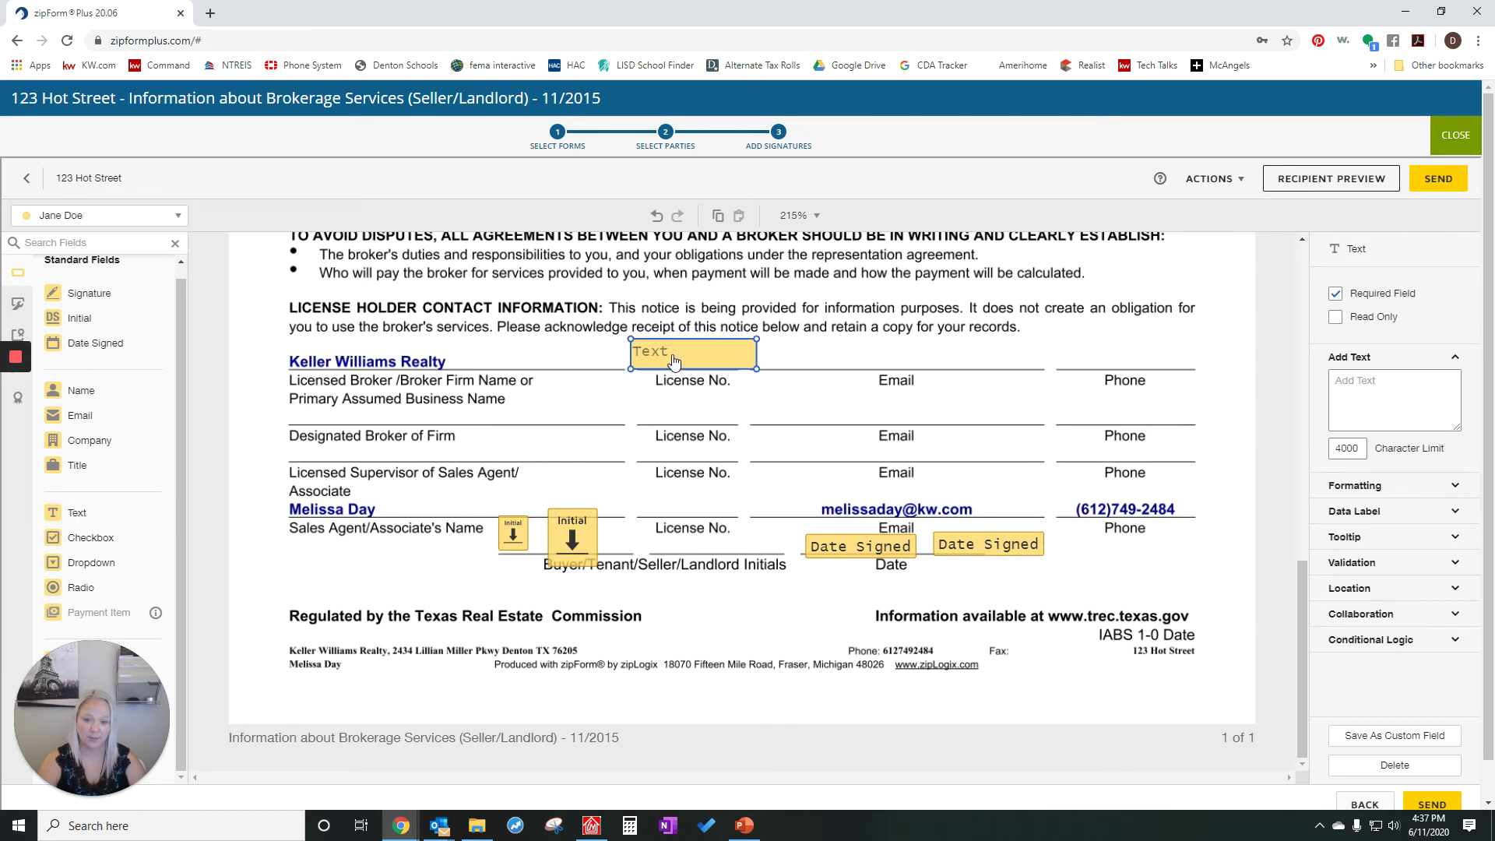
{"action": "left_click_drag", "start_coordinate": [673, 362], "coordinate": [672, 362]}
{"action": "left_click", "coordinate": [1373, 386]}
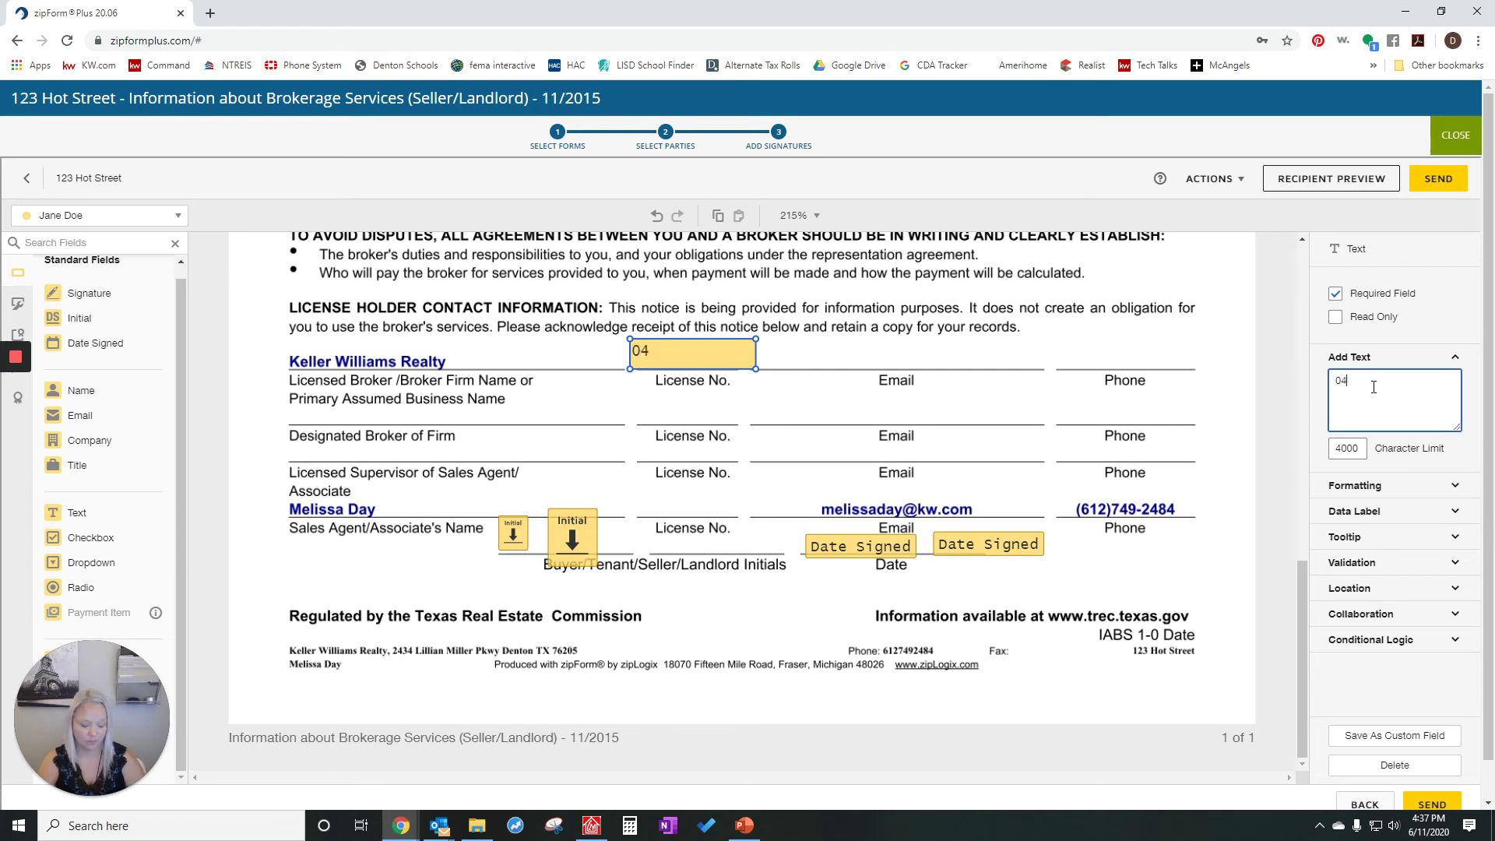
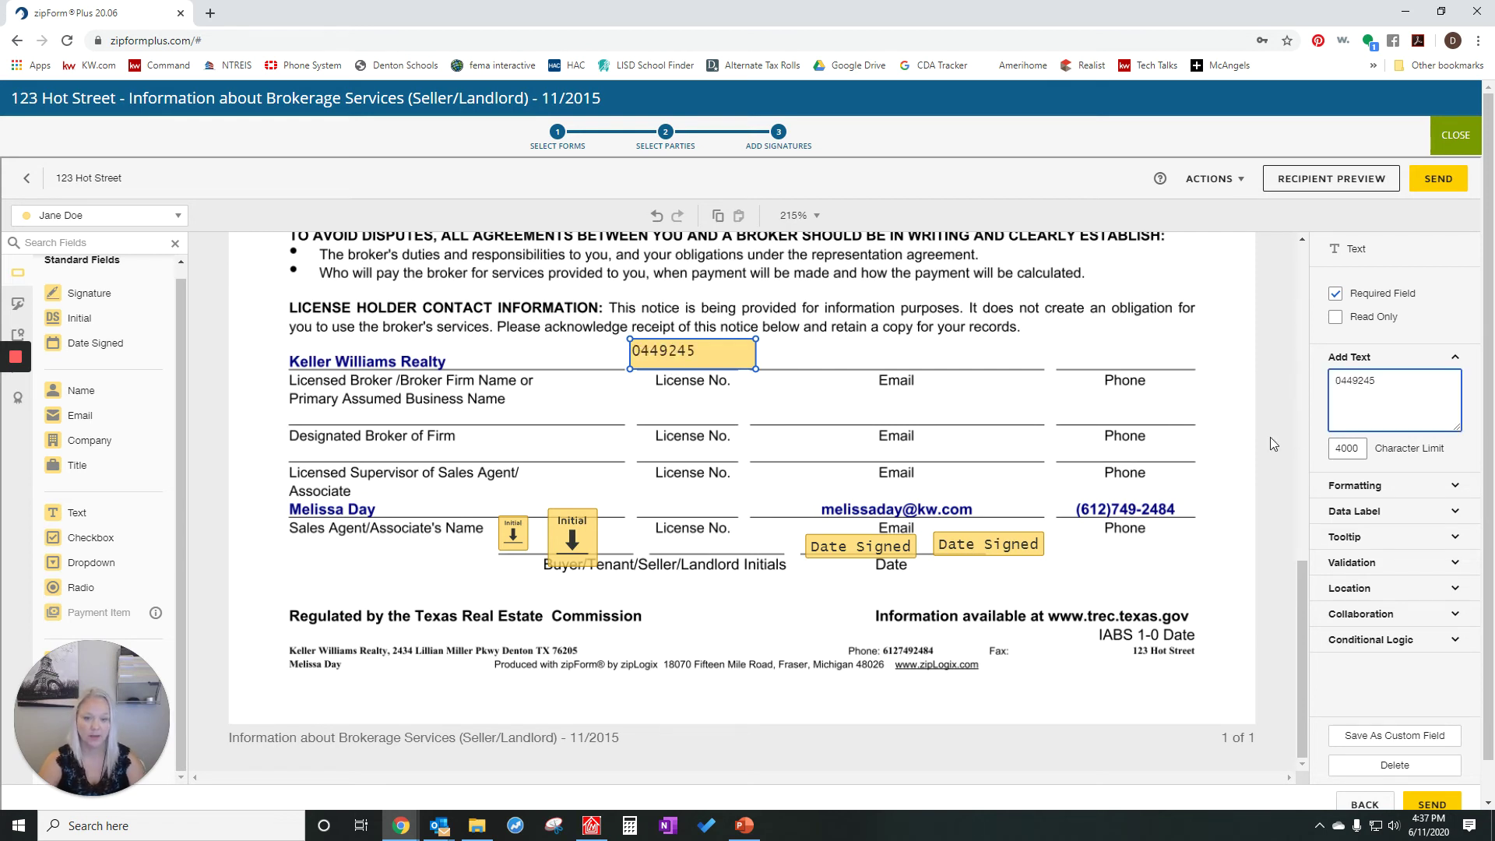
{"action": "left_click", "coordinate": [946, 348]}
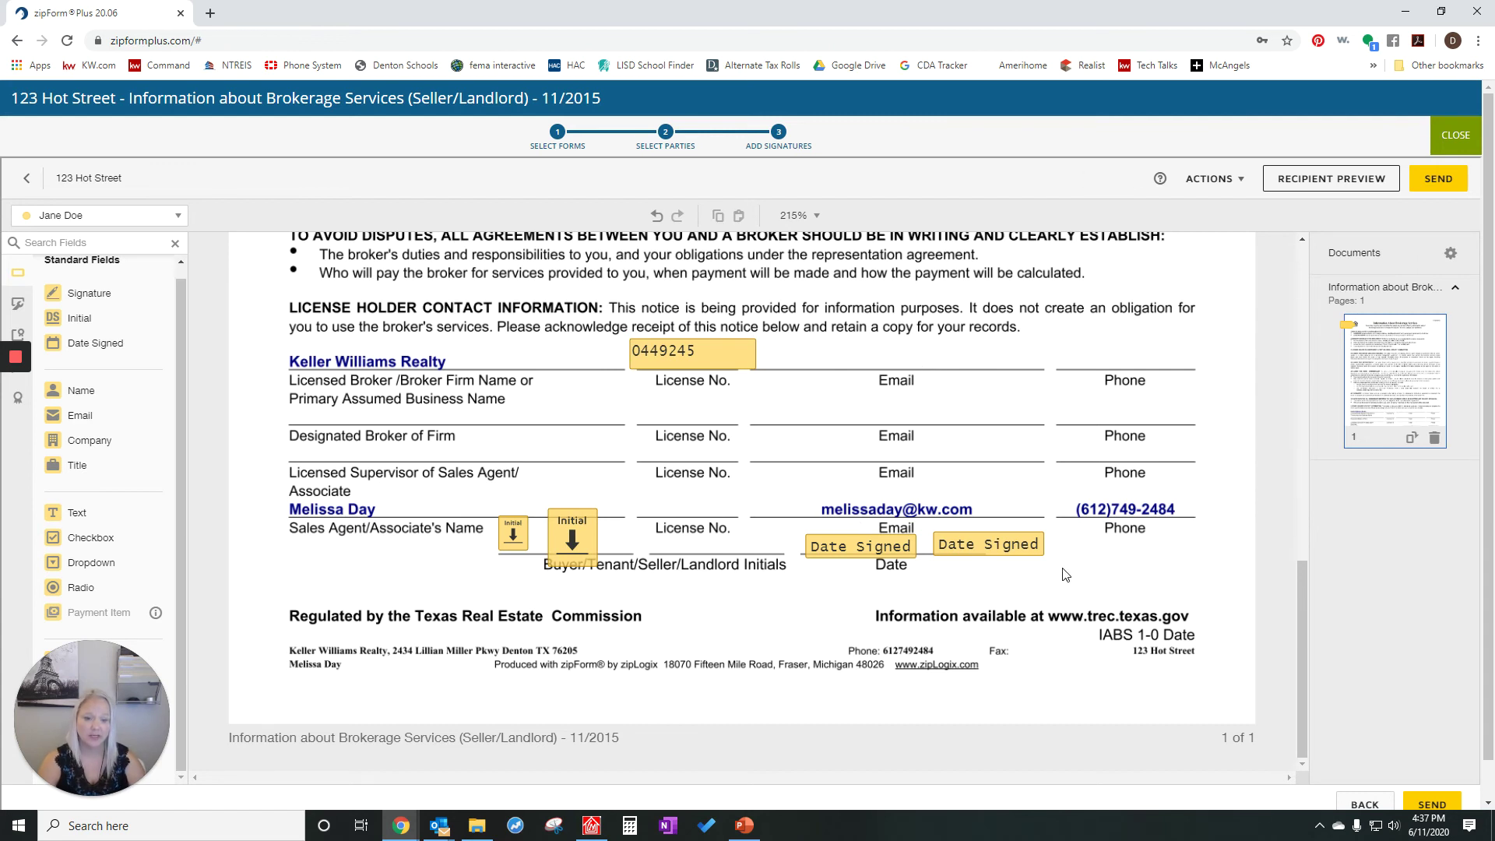
{"action": "left_click", "coordinate": [177, 217]}
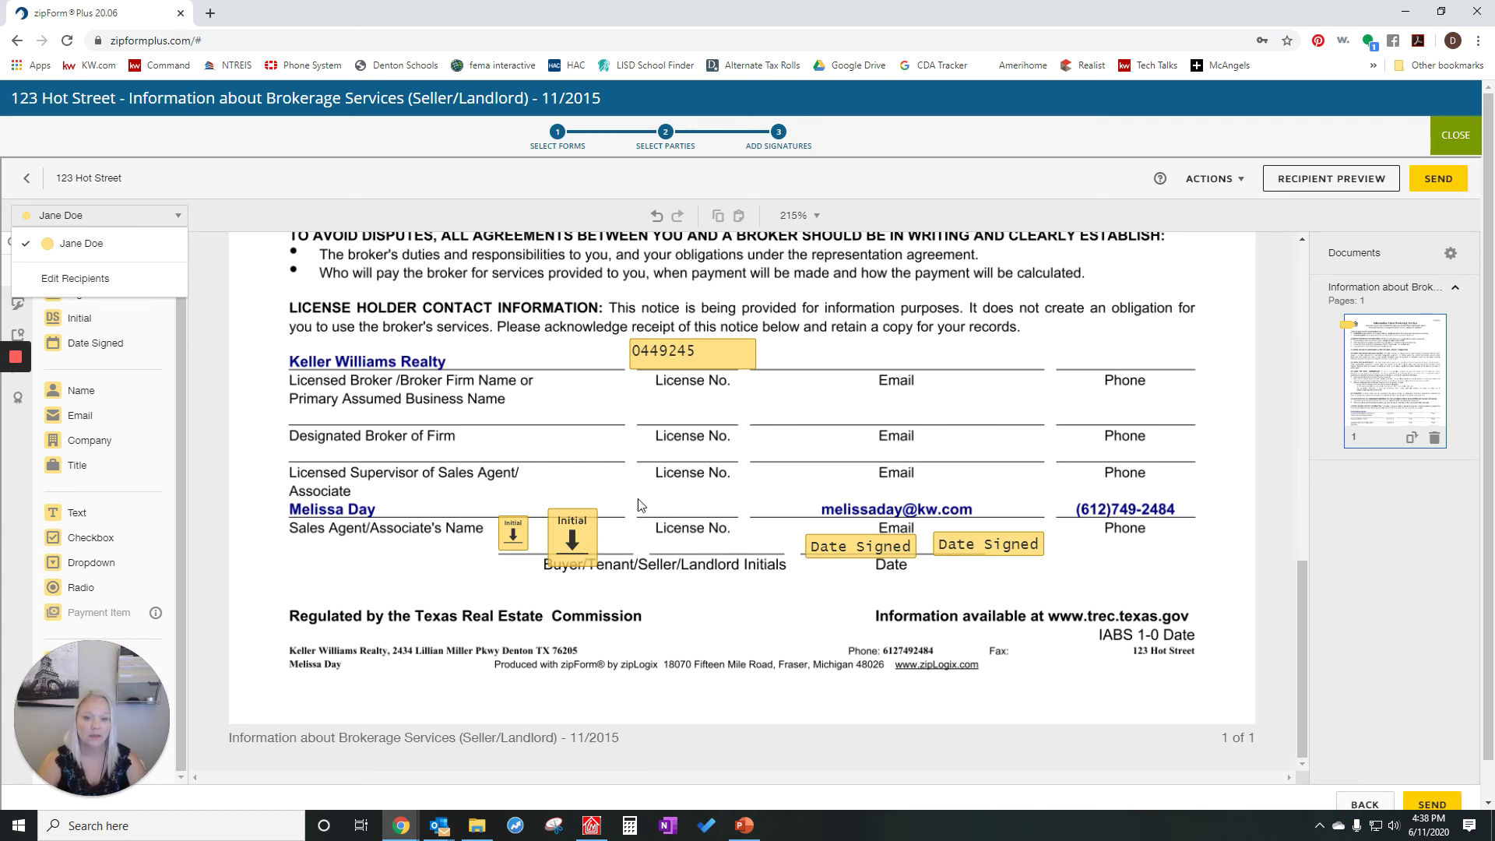
- Mark the license number Text field as Read Only
{"action": "left_click", "coordinate": [703, 353]}
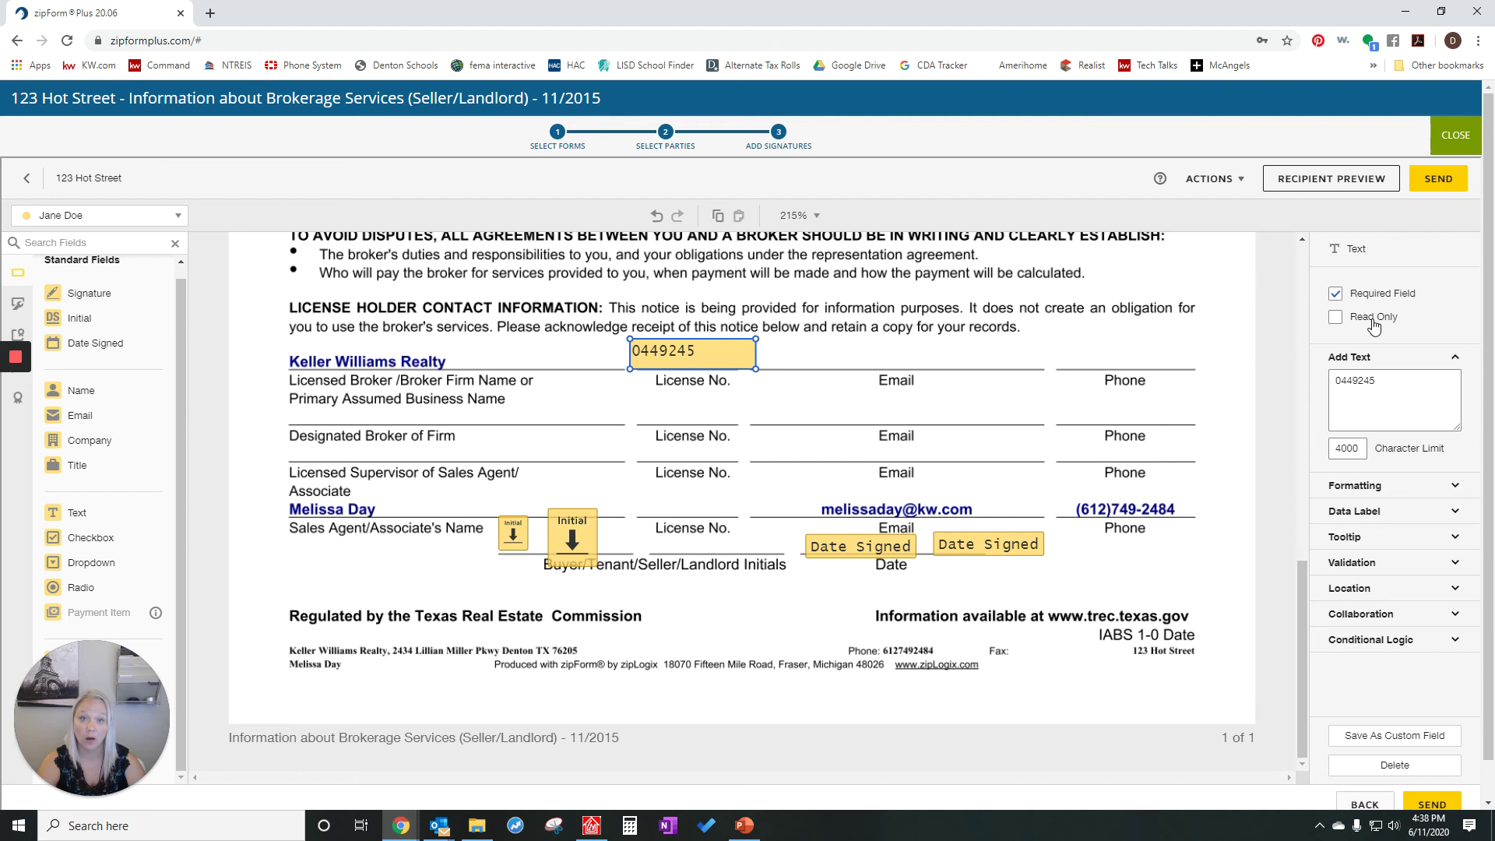
{"action": "left_click", "coordinate": [1335, 318]}
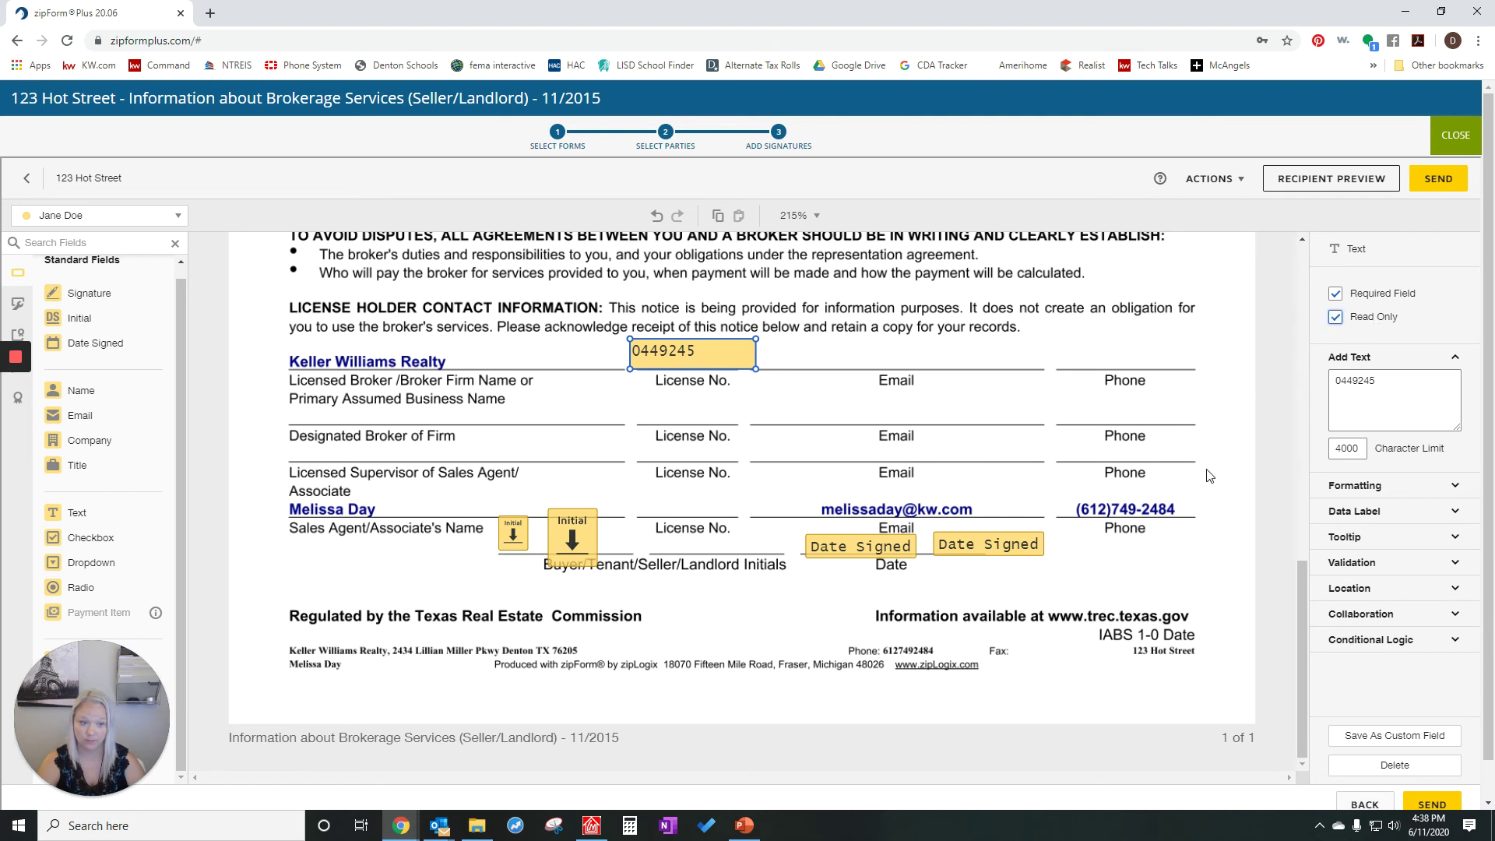